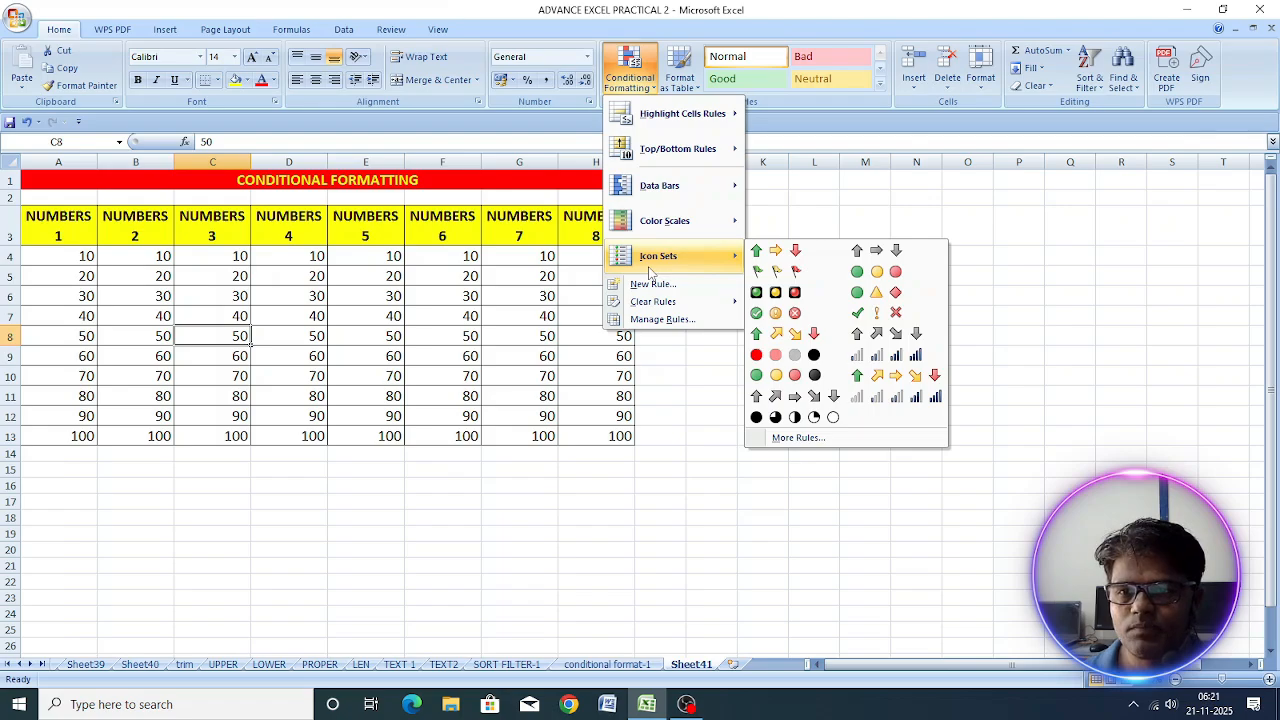
# Step: Apply purple data bars conditional formatting to the numbers in A4:A13
pyautogui.click(315, 292)
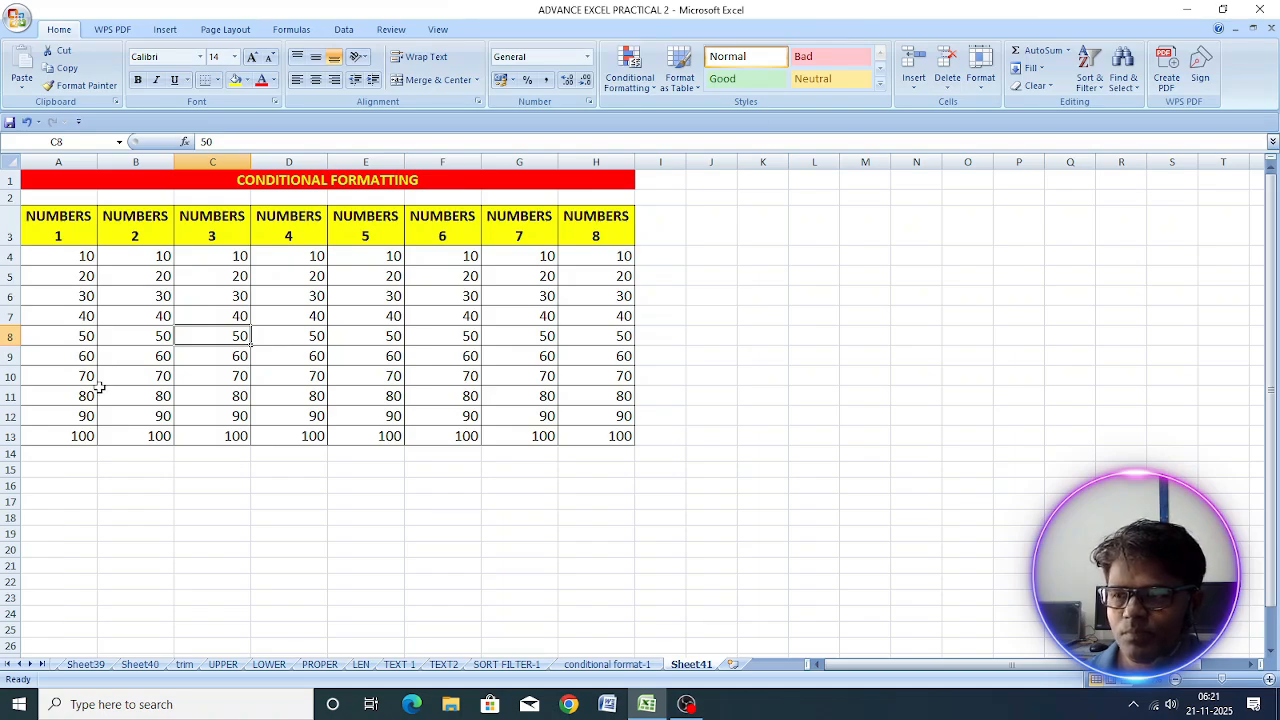
pyautogui.moveTo(64, 253); pyautogui.dragTo(78, 434)
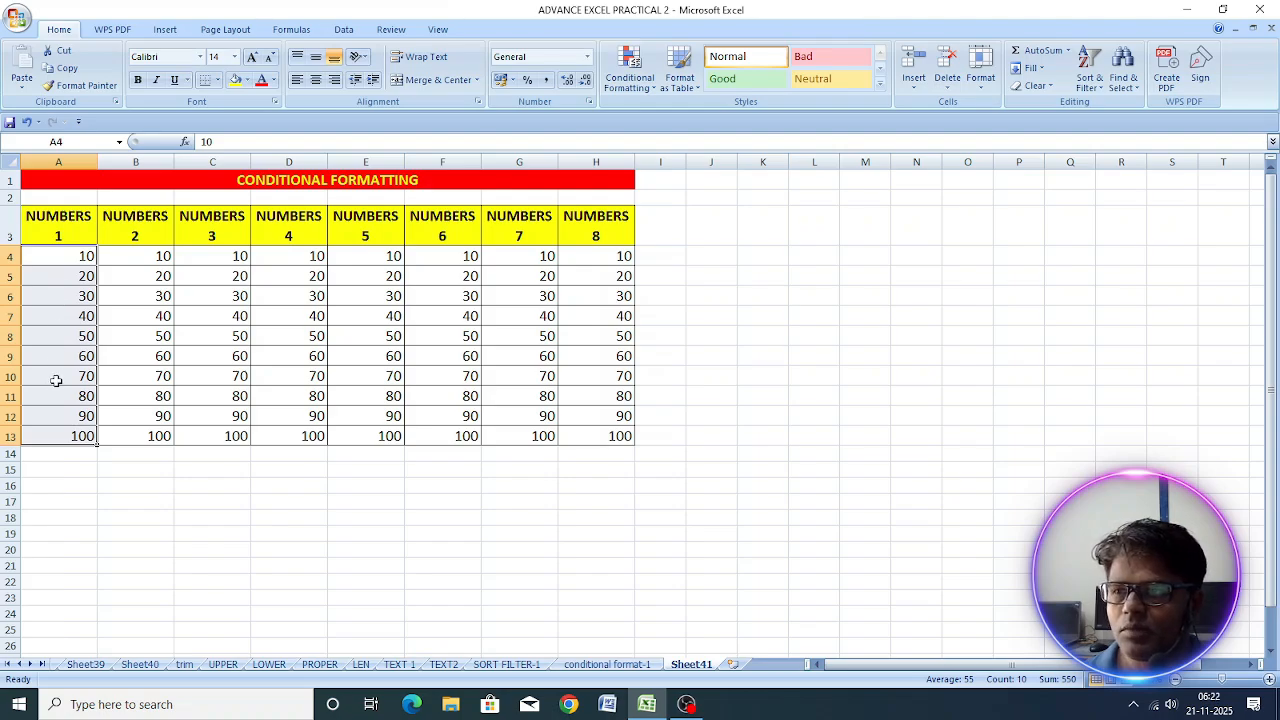
pyautogui.click(627, 82)
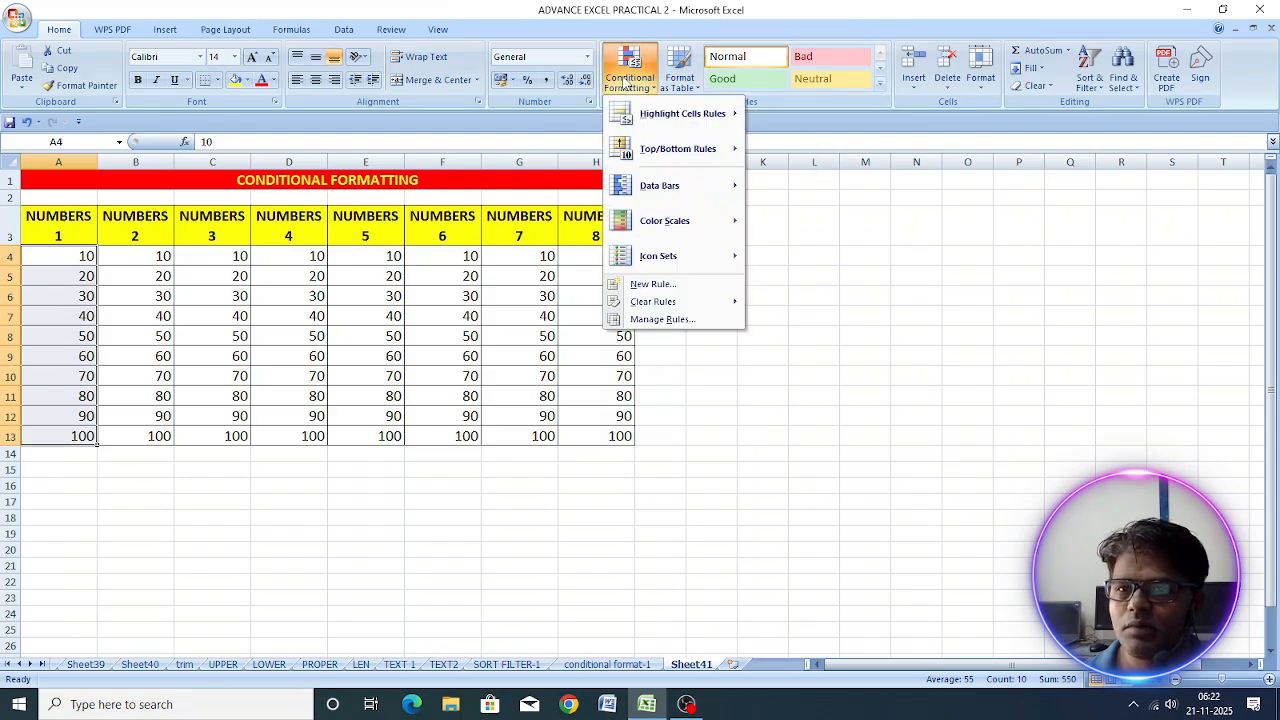
pyautogui.moveTo(632, 199)
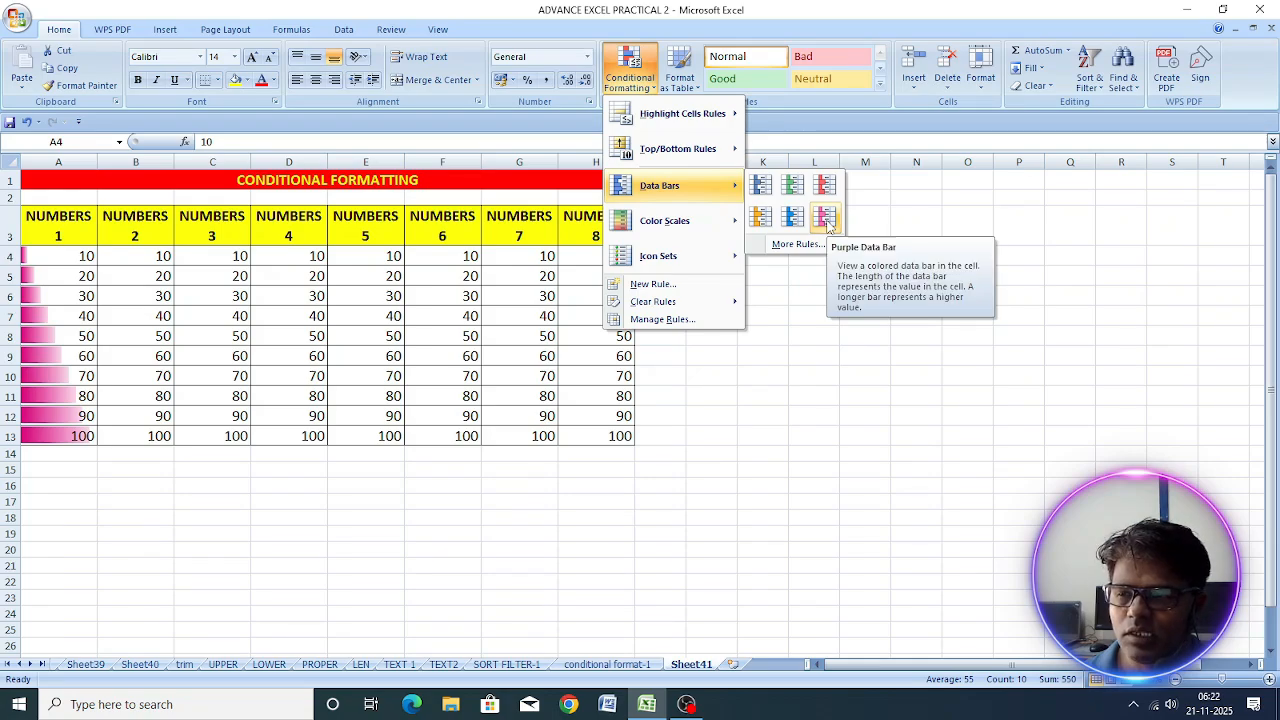
pyautogui.click(826, 220)
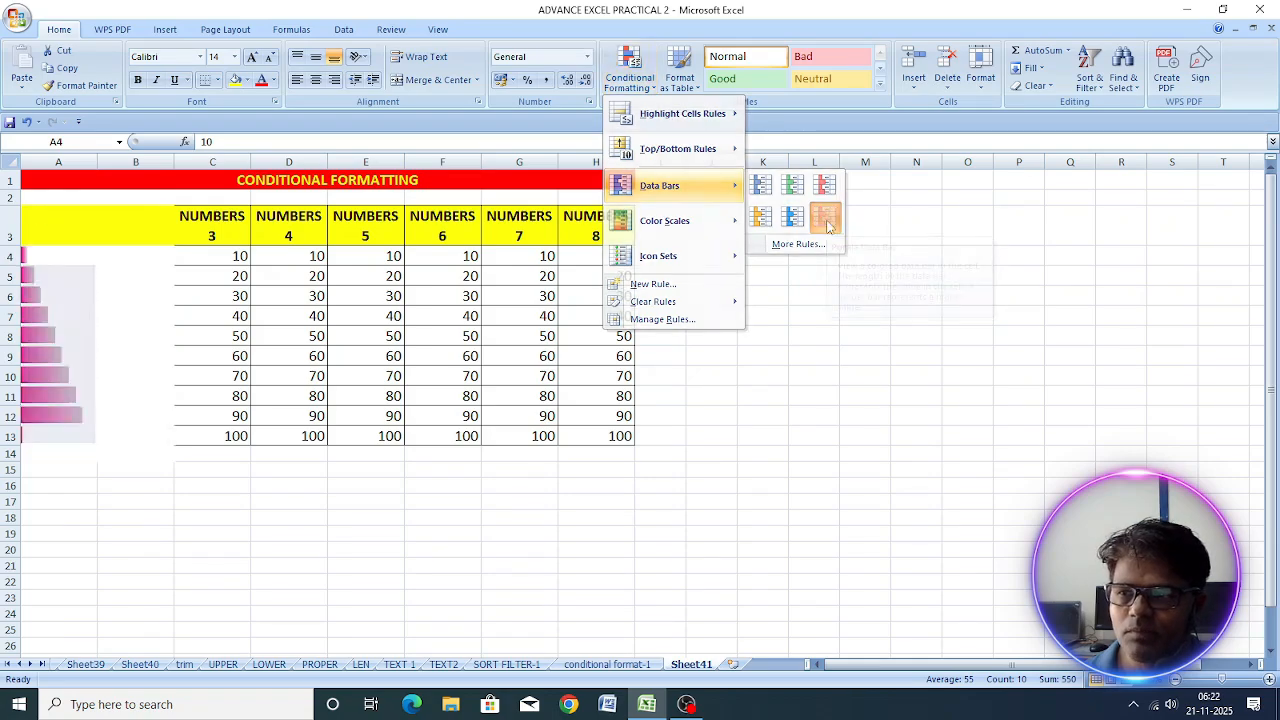
pyautogui.click(62, 258)
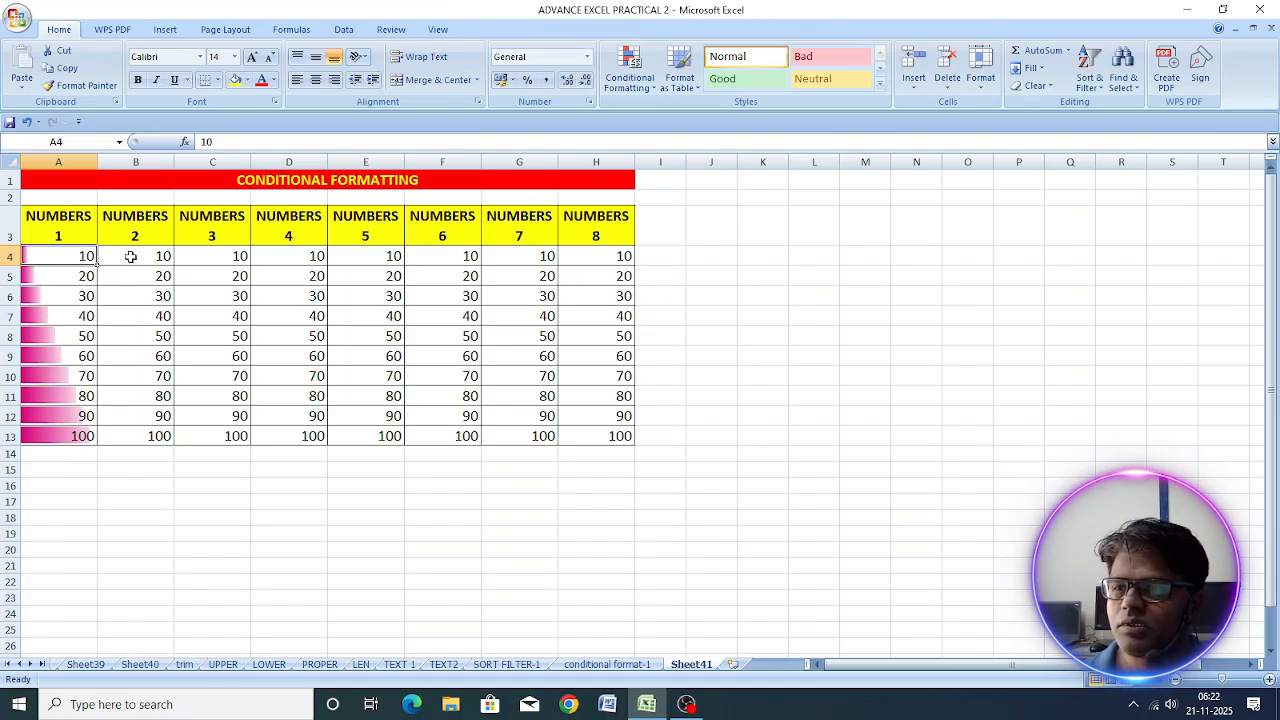
# Step: Apply the Green-Yellow-Red color scale to the numbers in B4:B13
pyautogui.moveTo(131, 257); pyautogui.dragTo(125, 433)
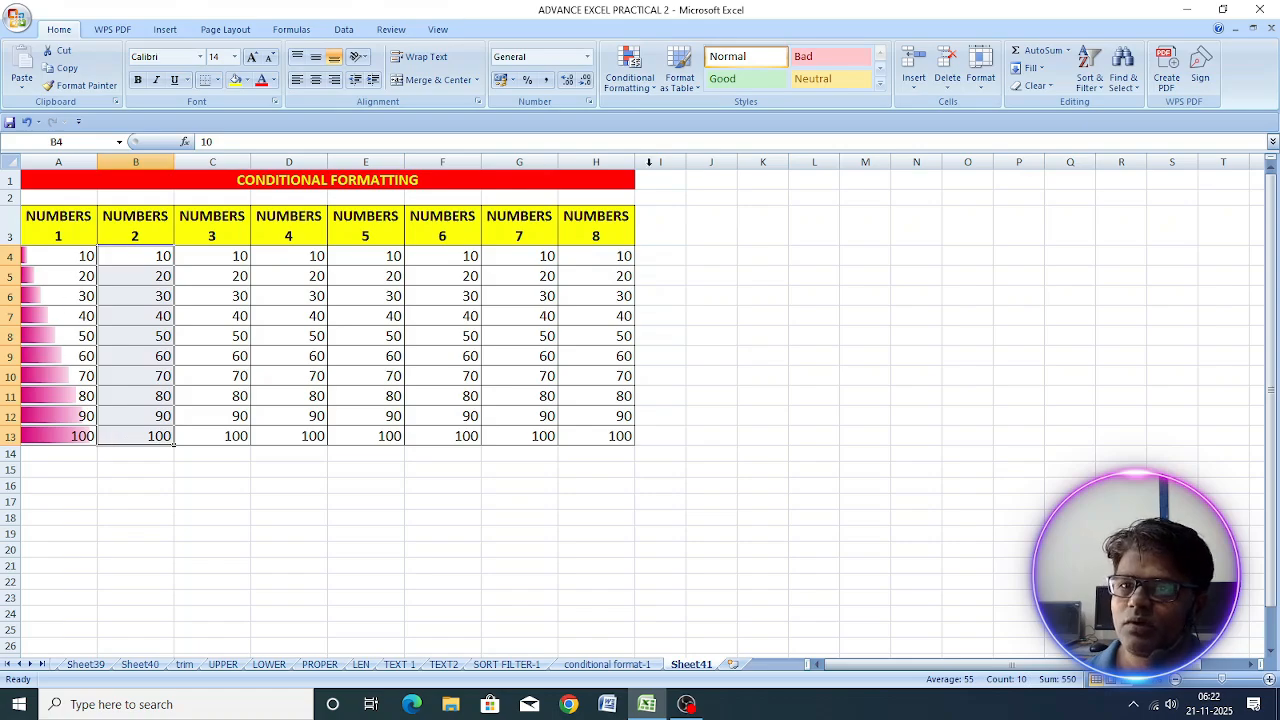
pyautogui.click(630, 85)
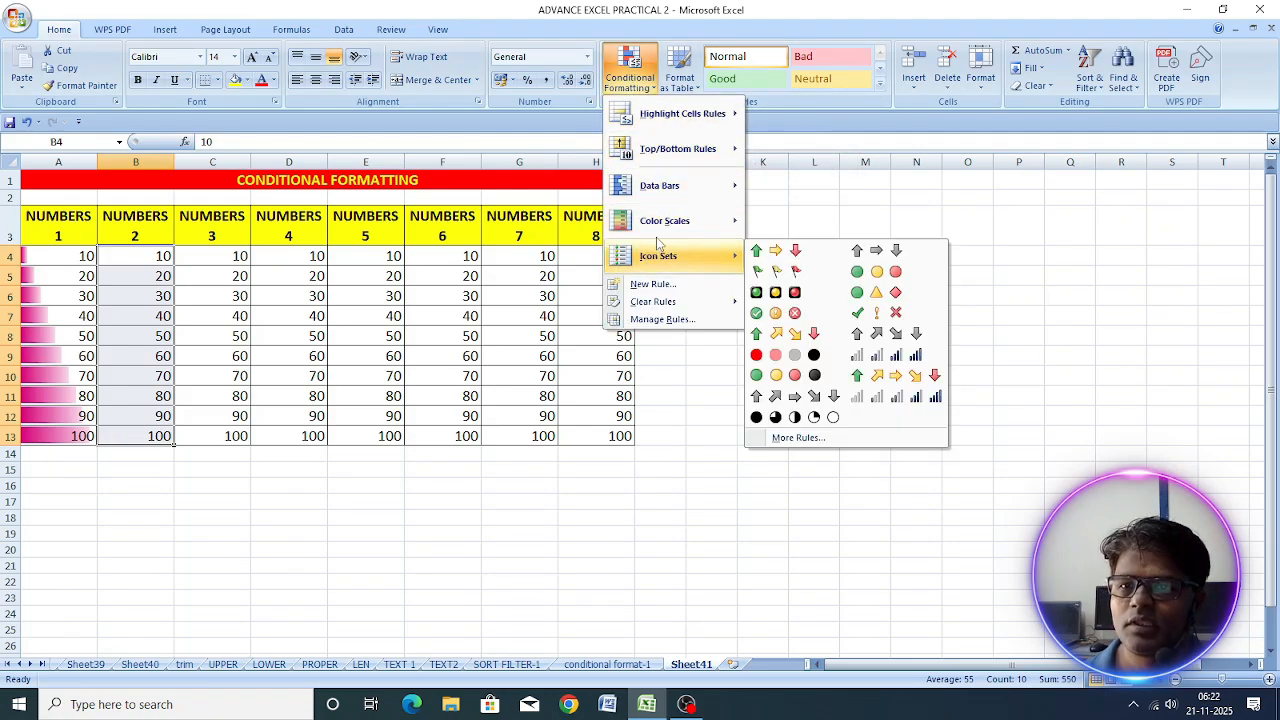
pyautogui.moveTo(660, 224)
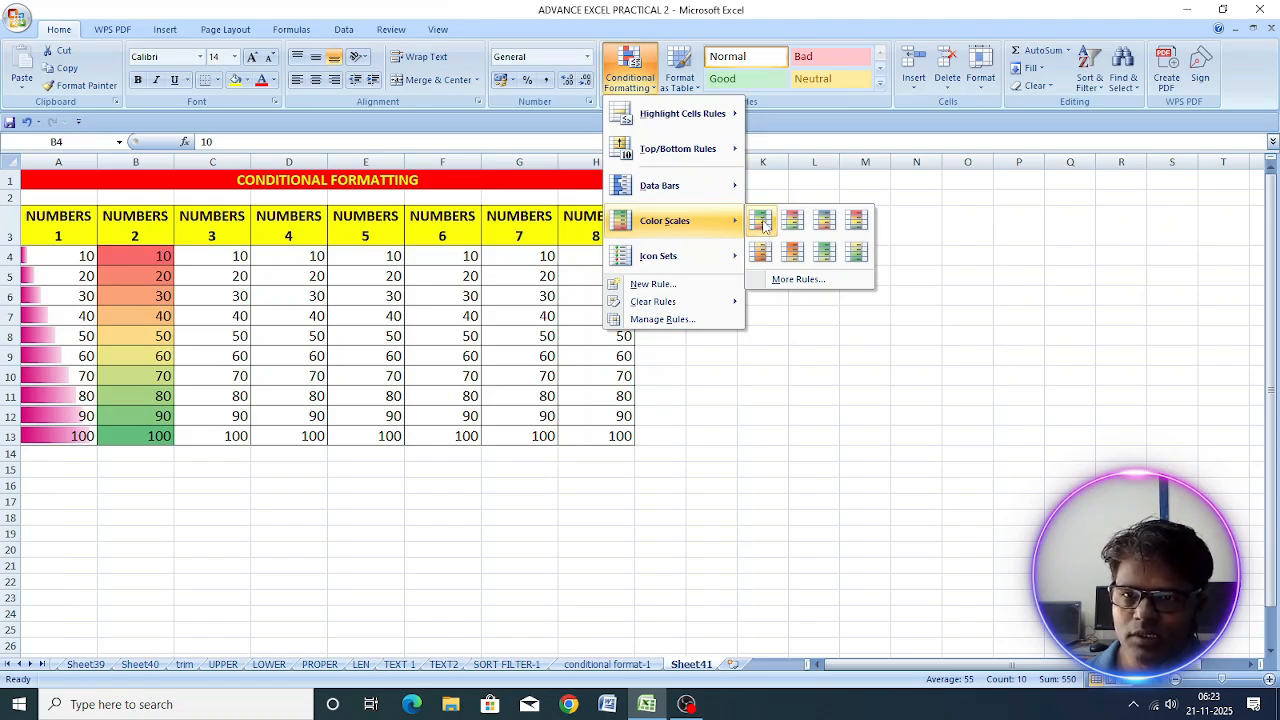
pyautogui.click(762, 224)
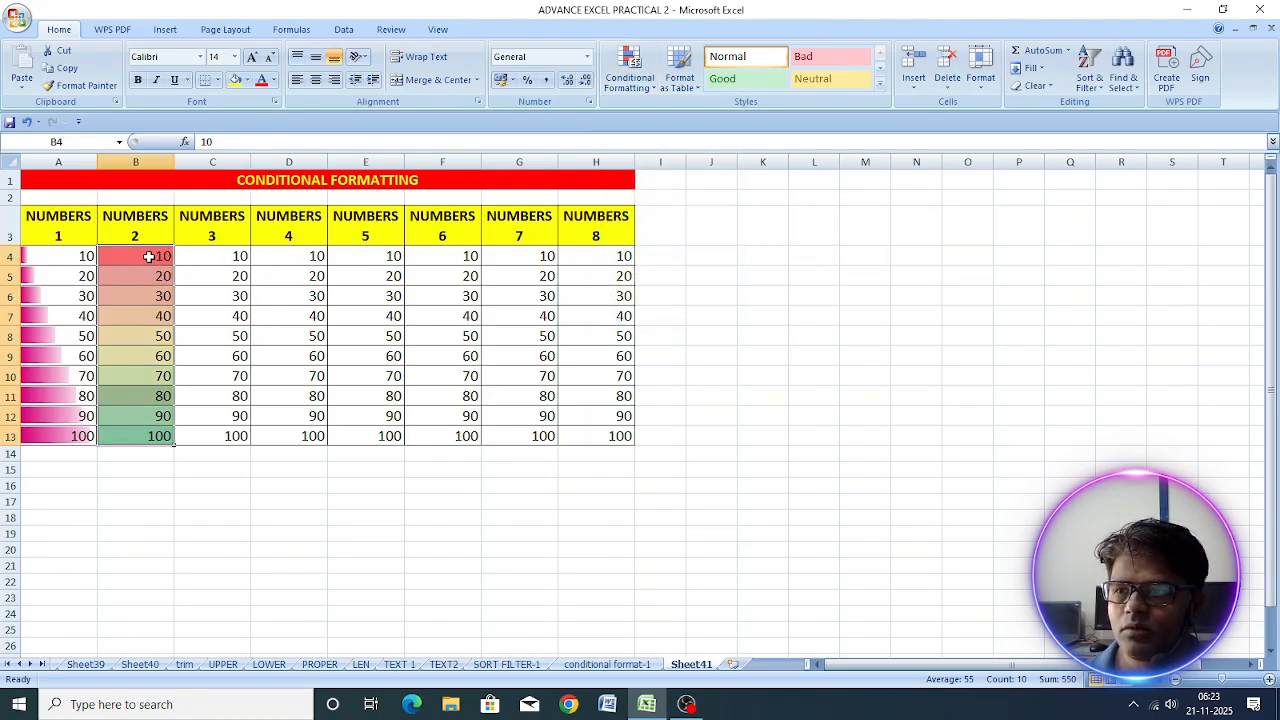
pyautogui.click(148, 257)
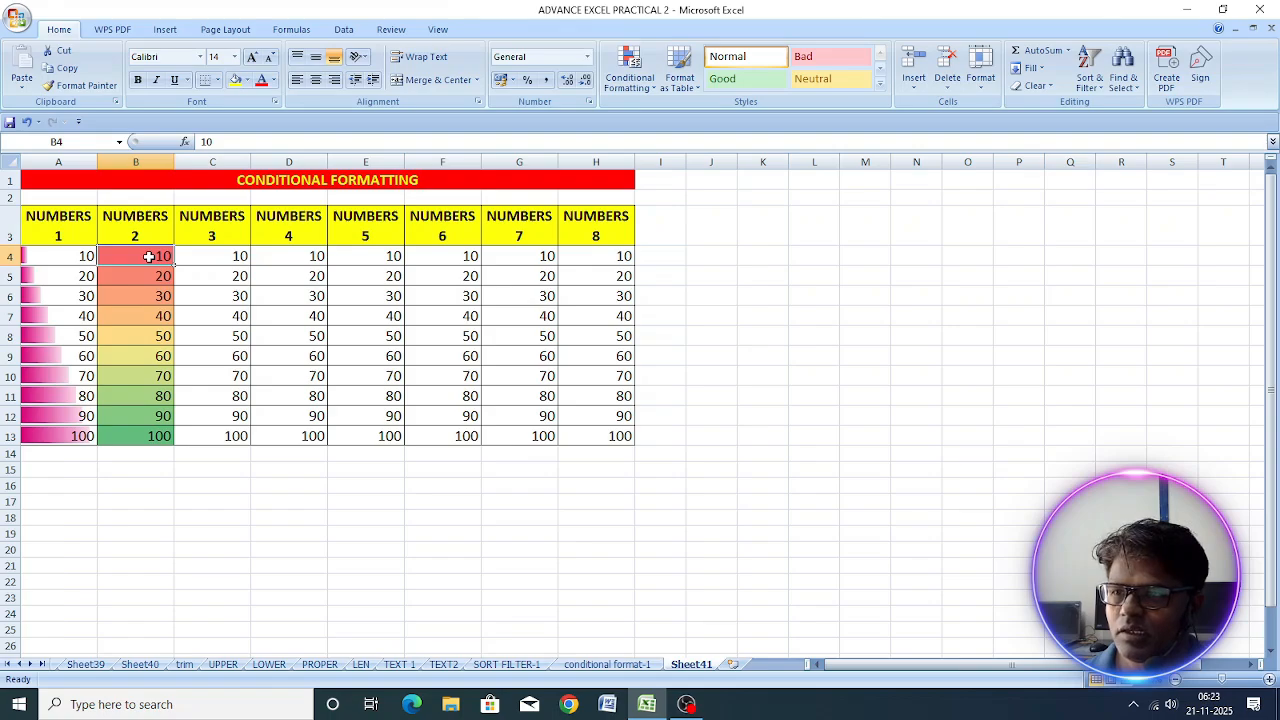
pyautogui.click(152, 437)
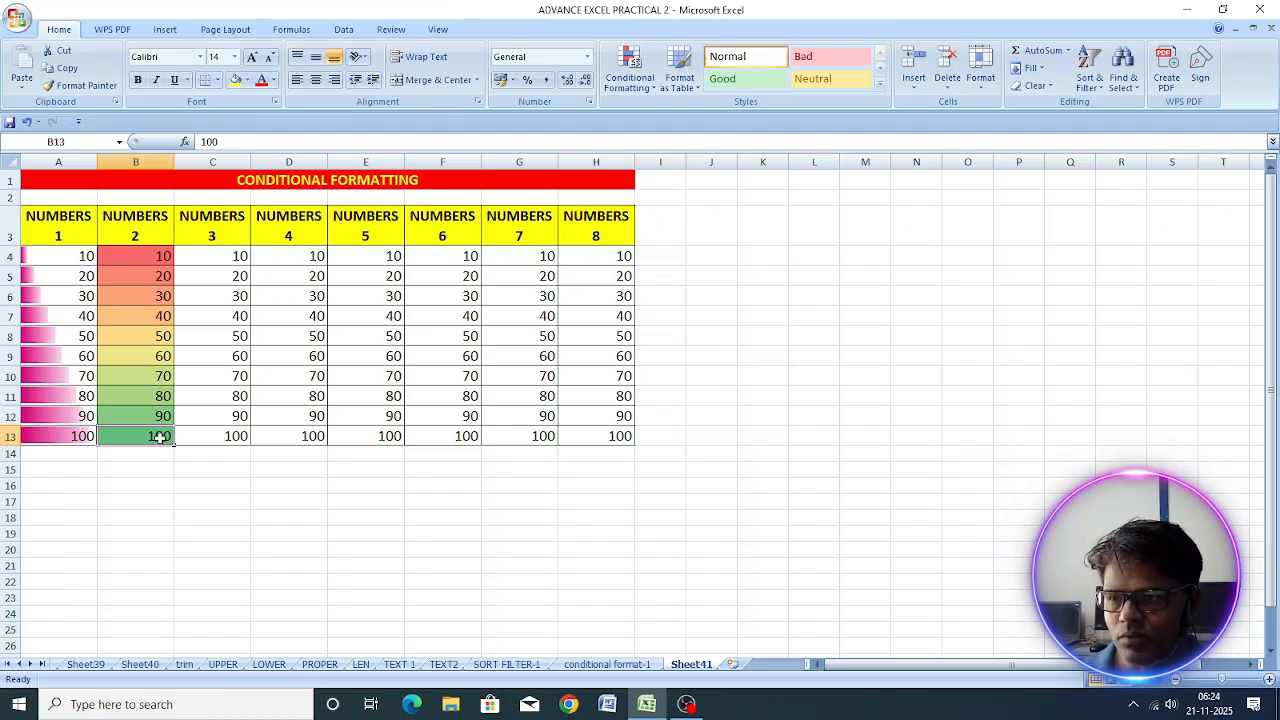
# Step: Apply the Red-Yellow-Green color scale to the numbers in C4:C13
pyautogui.click(226, 257)
pyautogui.moveTo(226, 257); pyautogui.dragTo(214, 442)
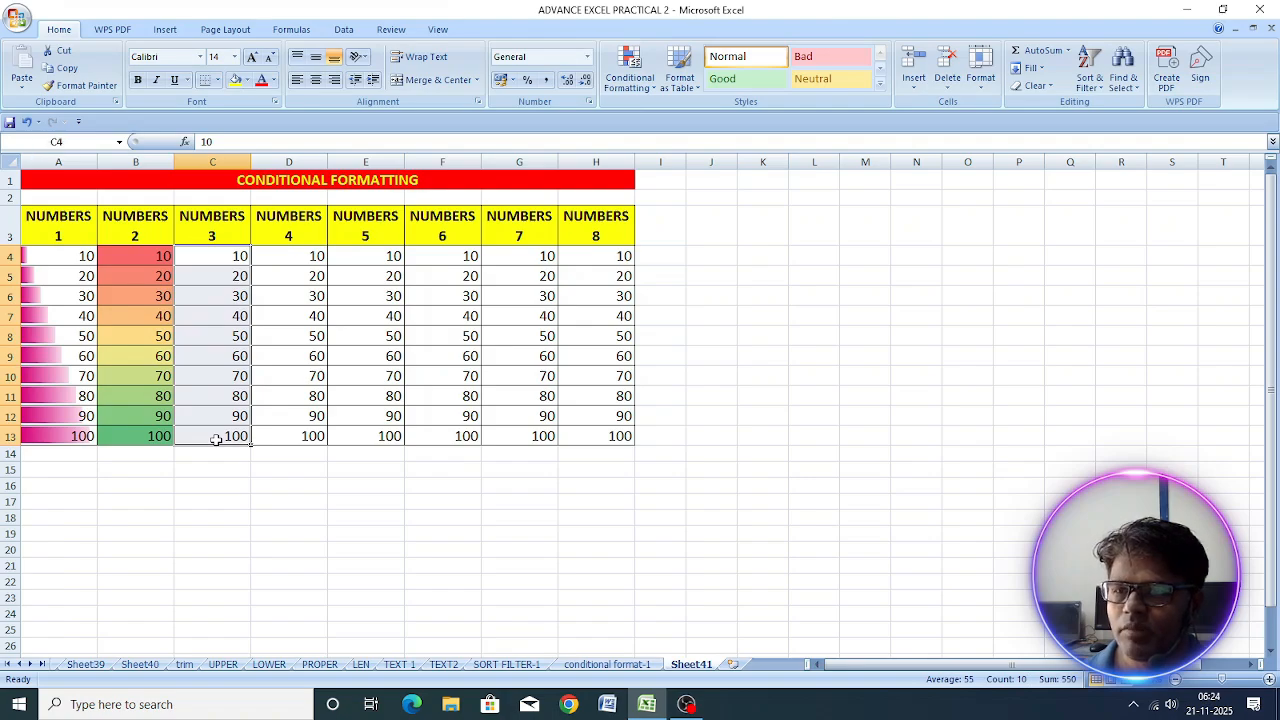
pyautogui.click(628, 86)
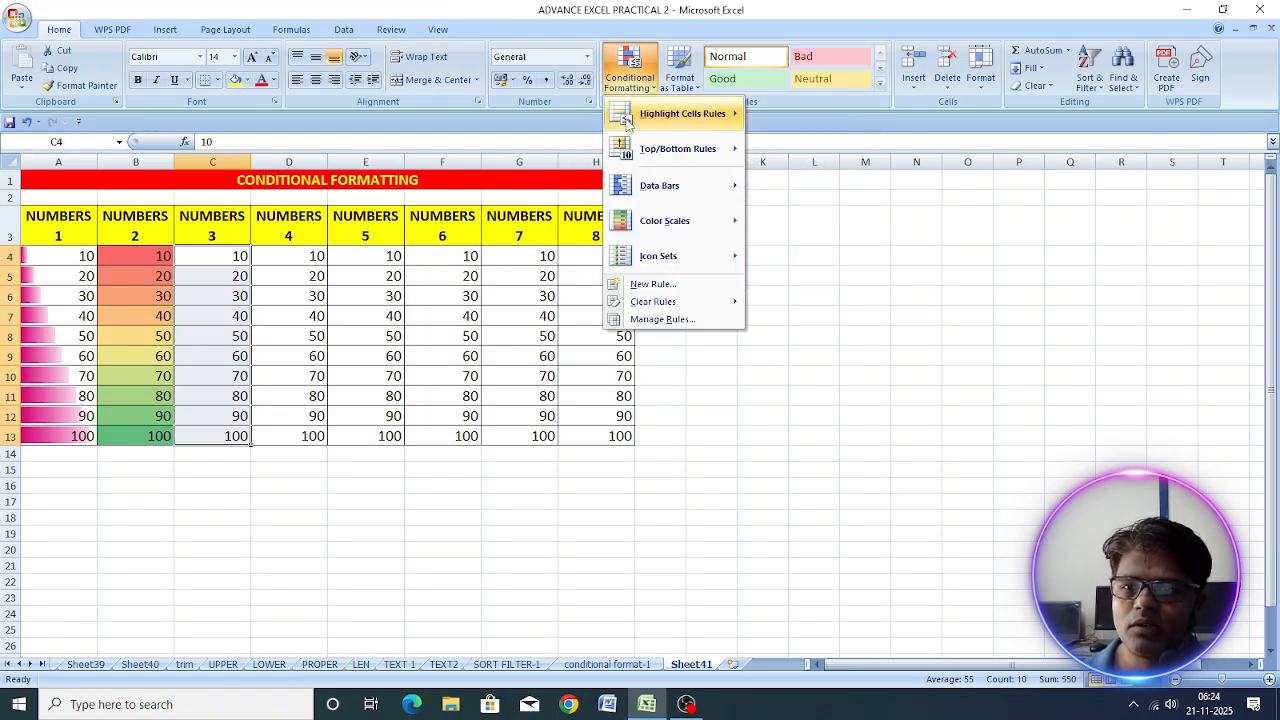
pyautogui.moveTo(637, 224)
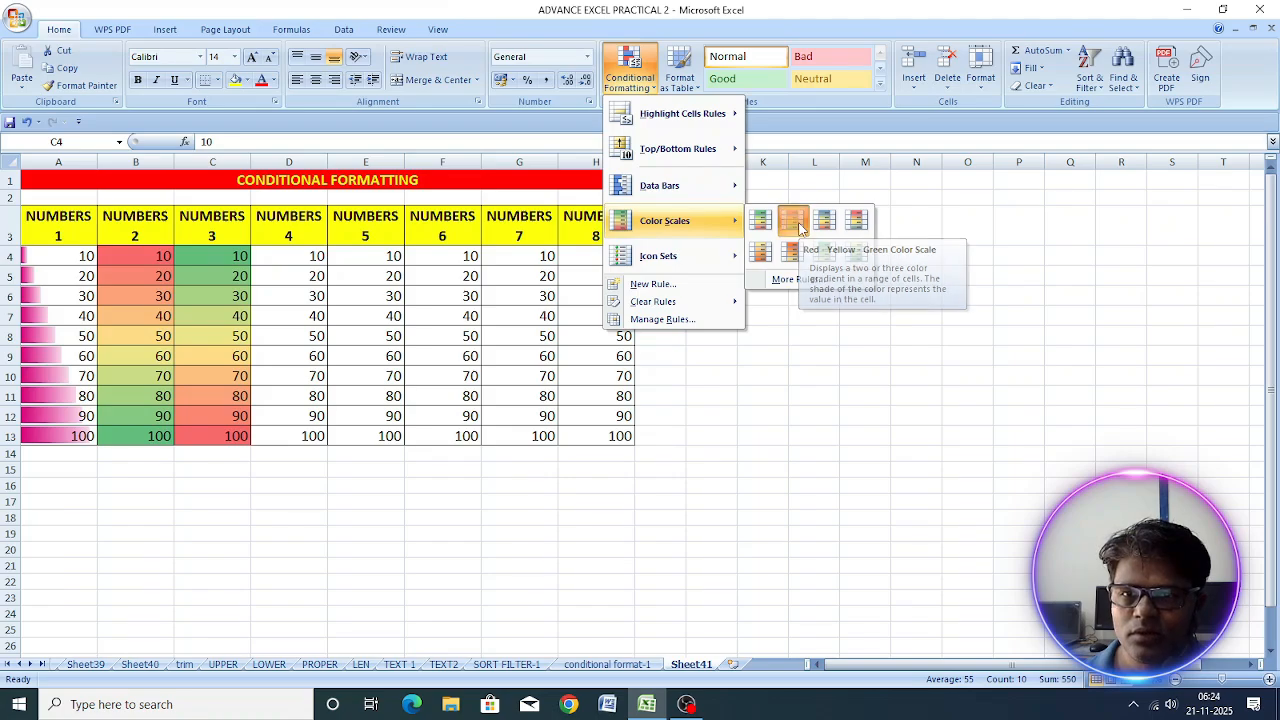
pyautogui.click(798, 224)
pyautogui.click(224, 435)
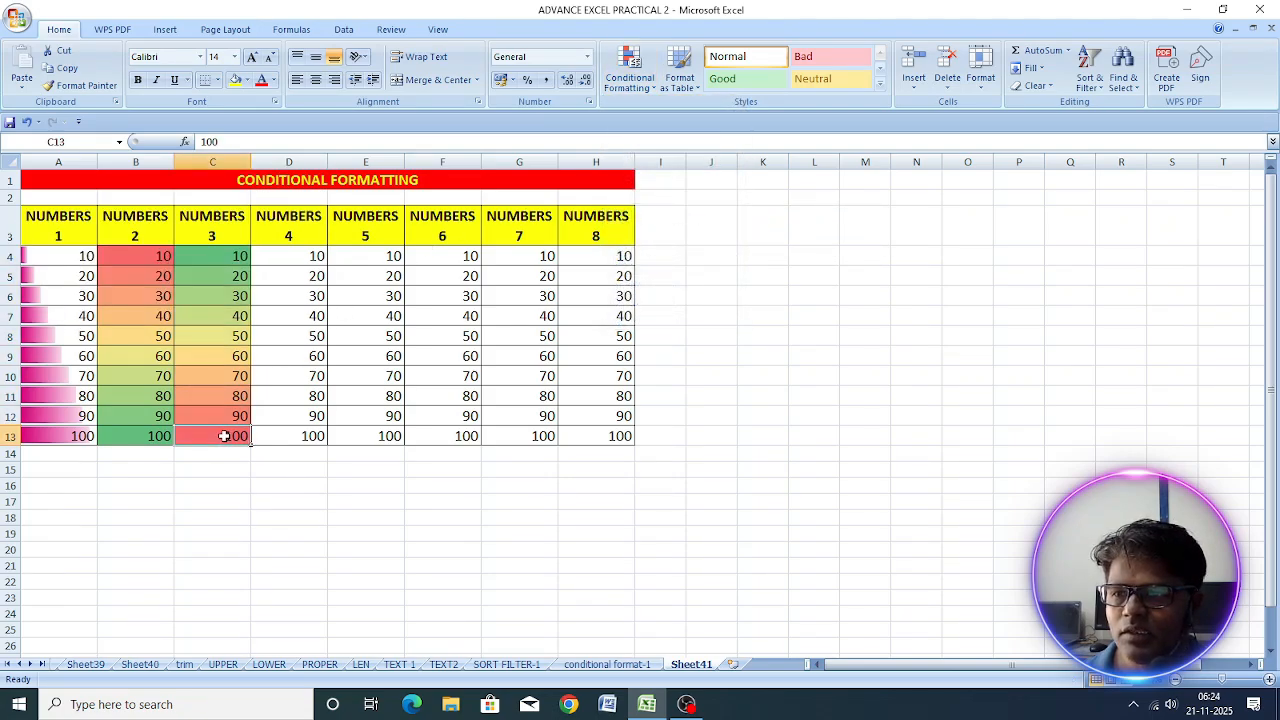
# Step: Compare the color scale shading of columns B and C by selecting their cells
pyautogui.click(233, 258)
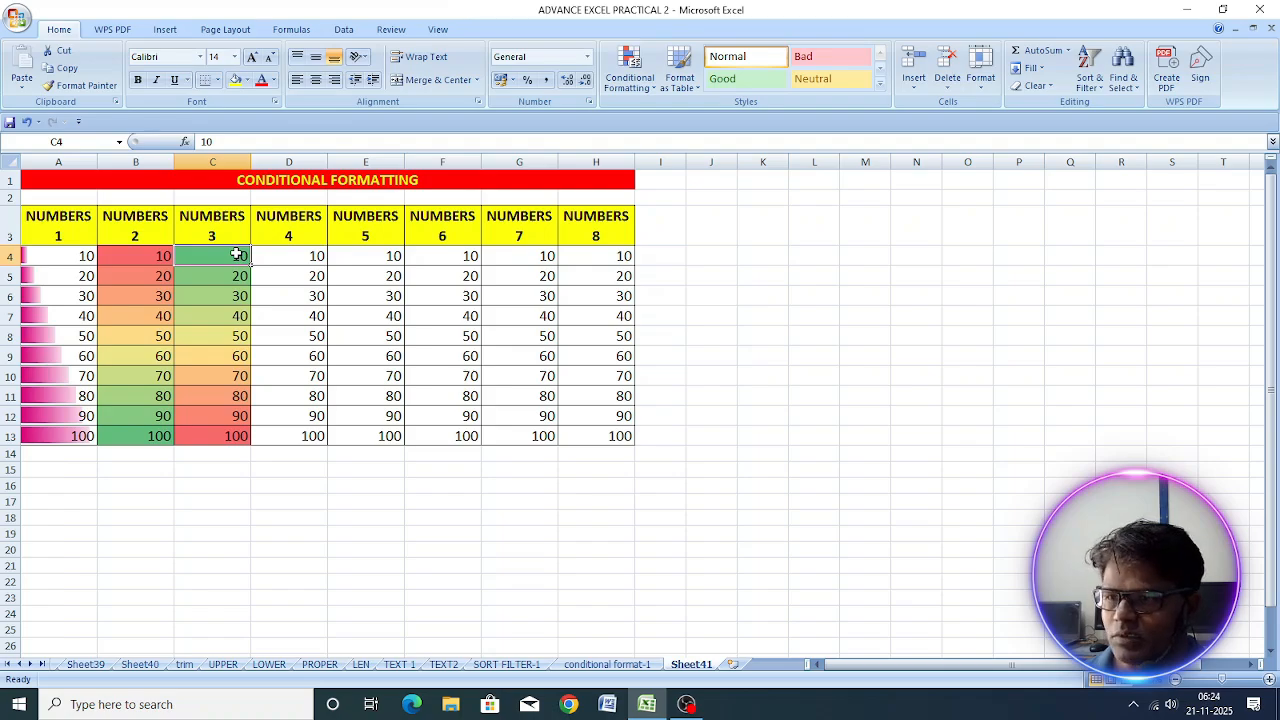
pyautogui.click(137, 252)
pyautogui.moveTo(137, 252); pyautogui.dragTo(137, 432)
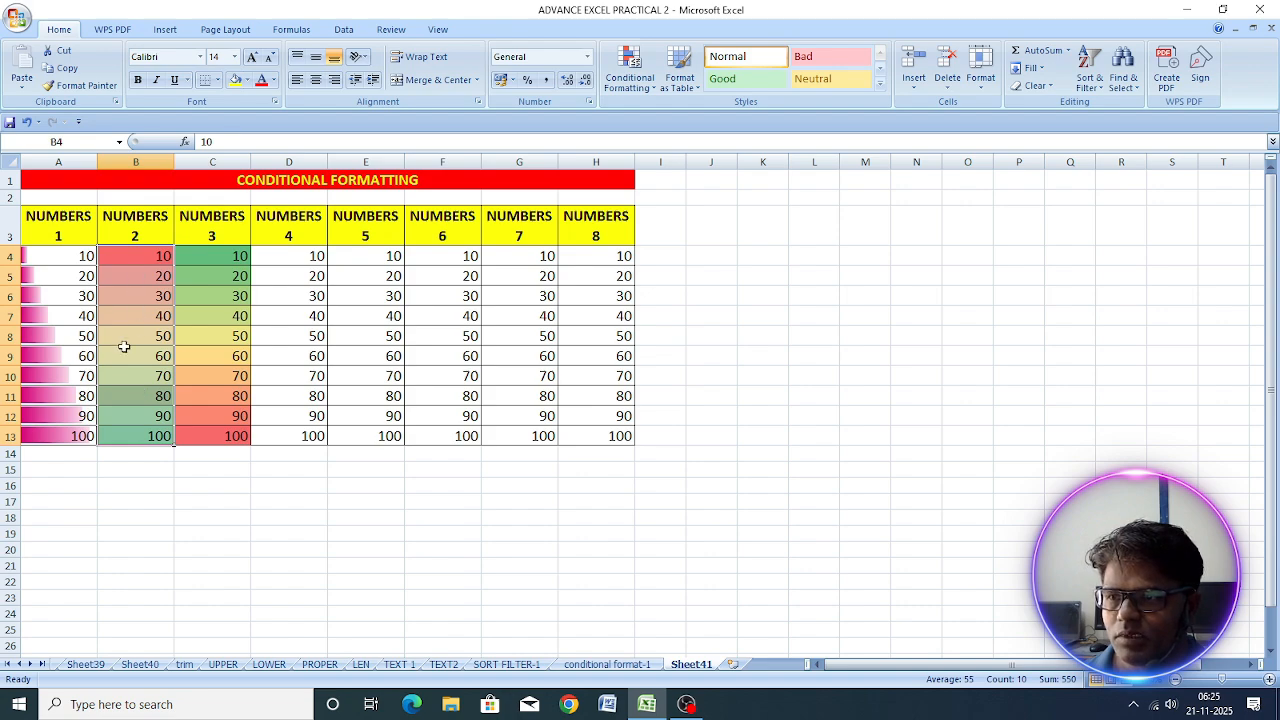
pyautogui.click(218, 311)
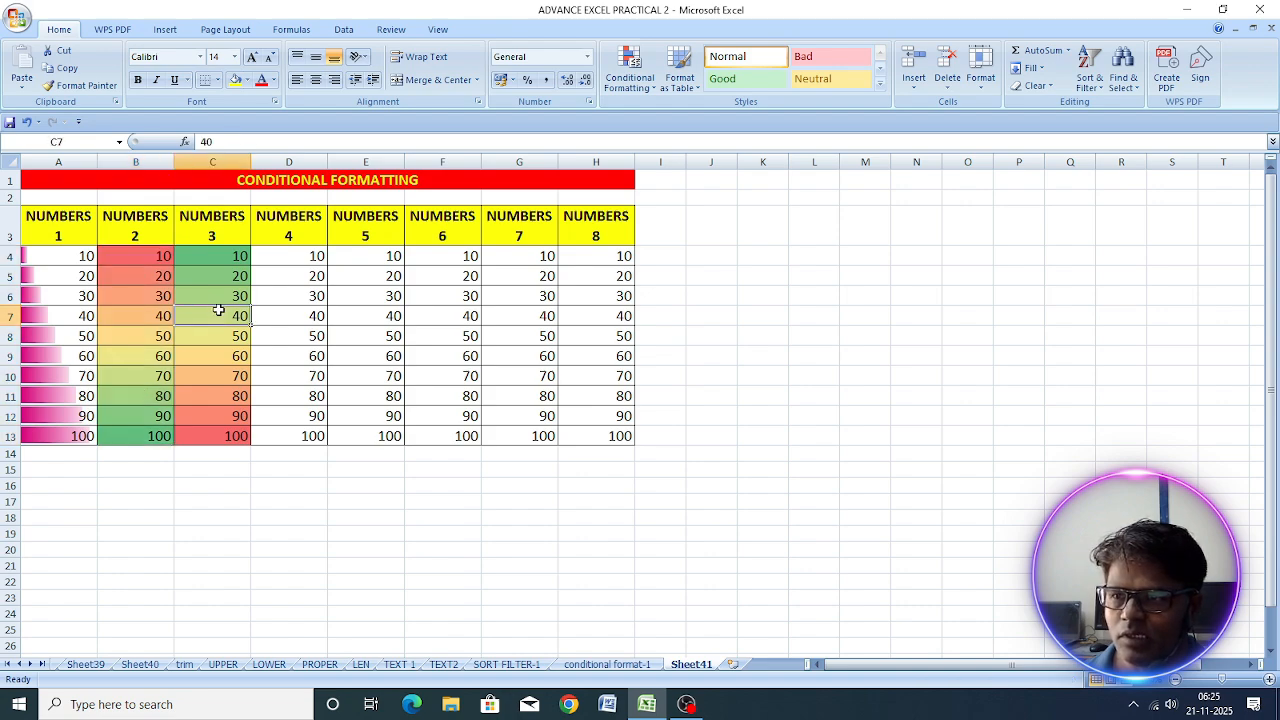
pyautogui.click(231, 256)
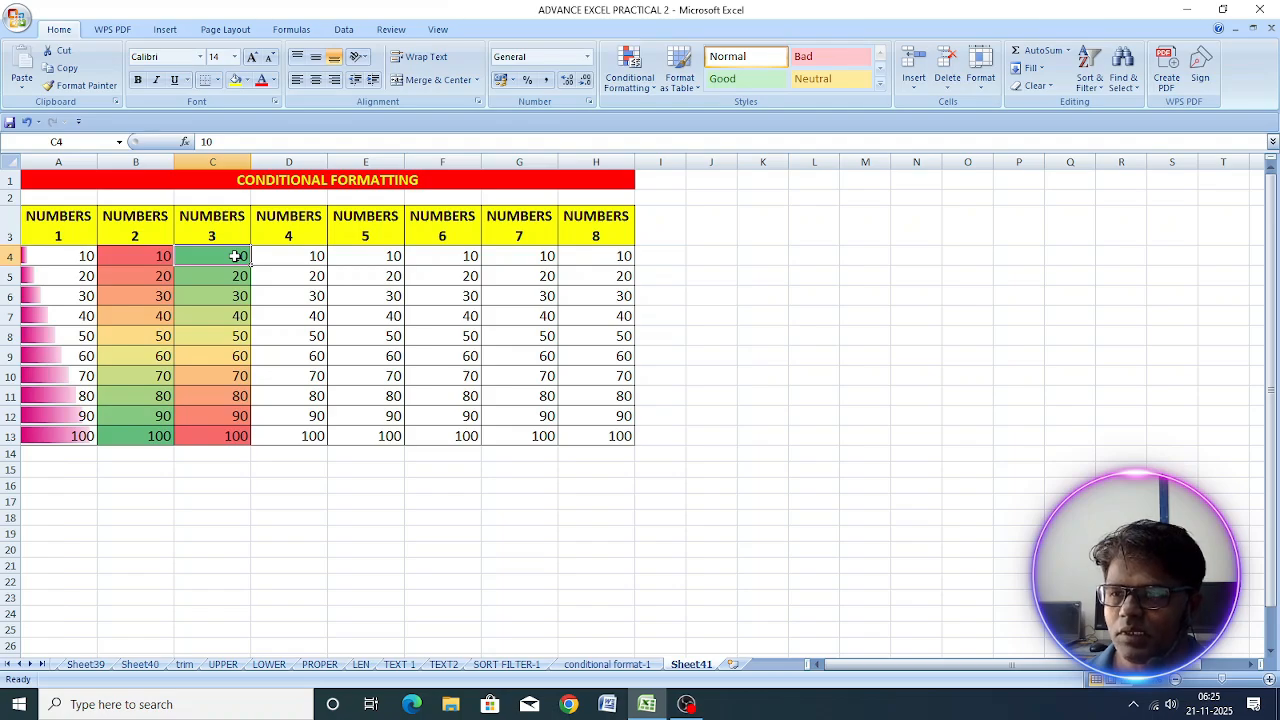
pyautogui.click(223, 436)
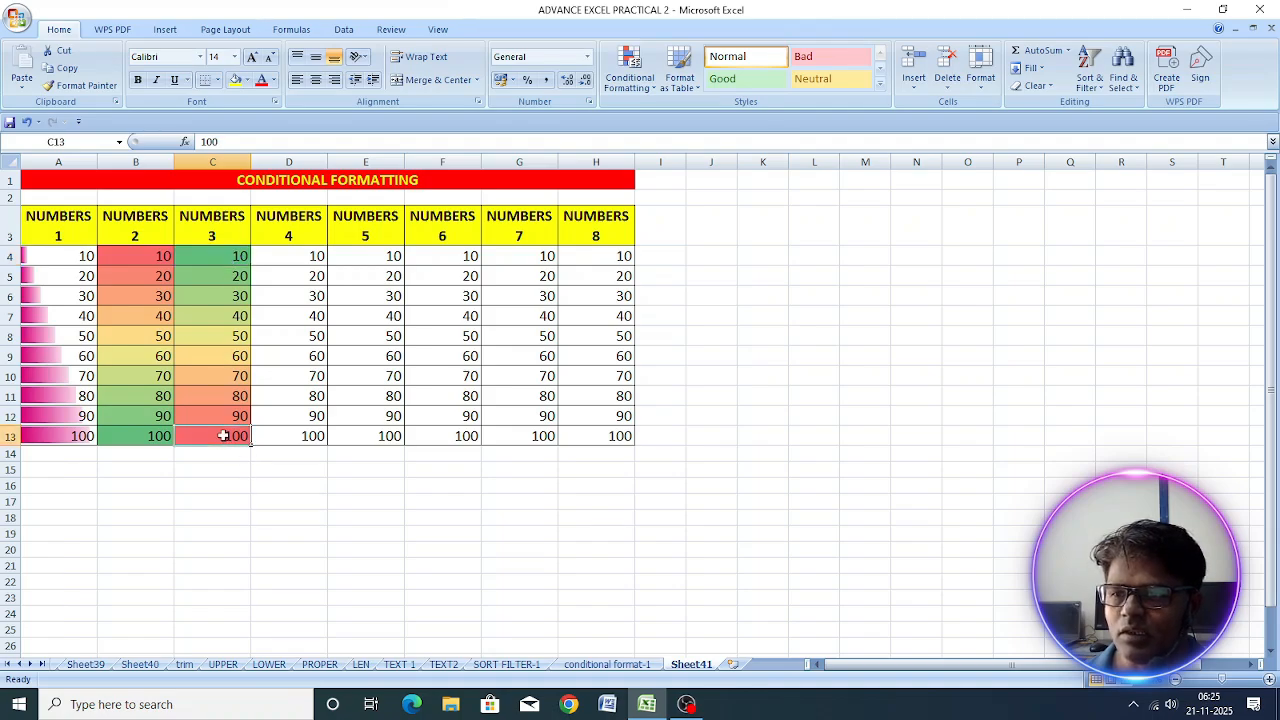
pyautogui.click(230, 335)
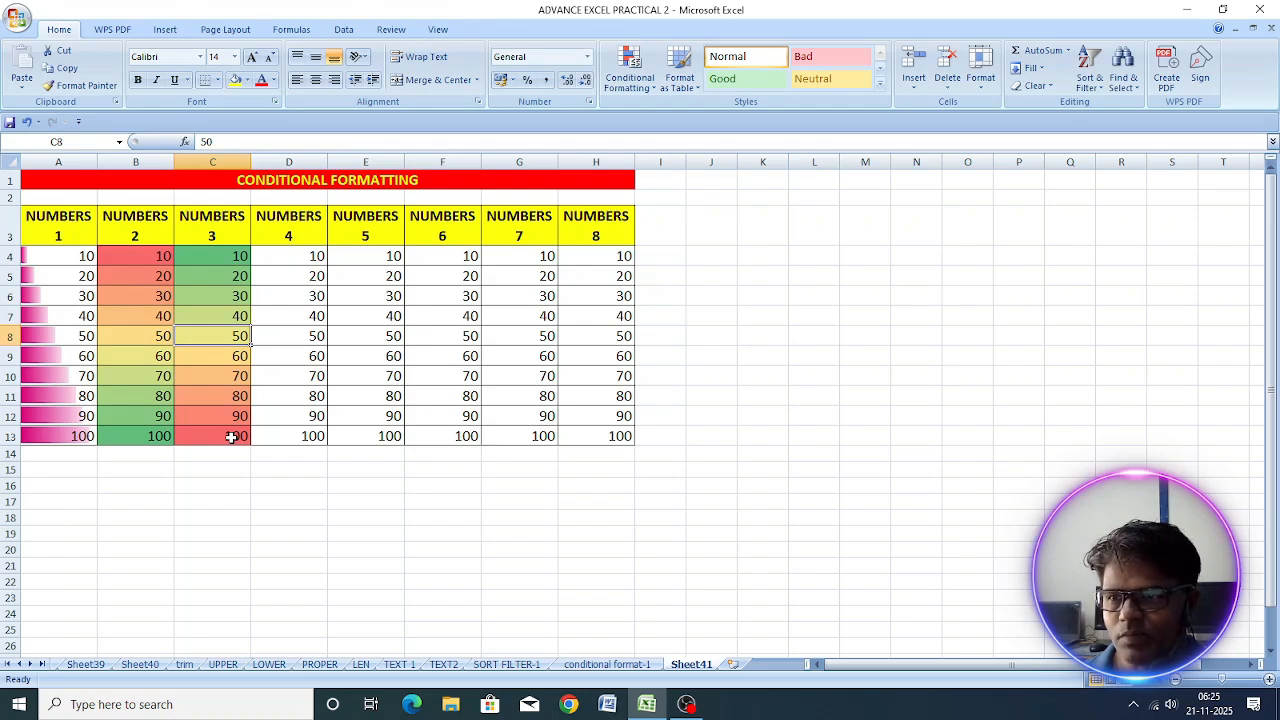
# Step: Apply the 3 Arrows (Colored) icon set to D4:D13 and inspect the cells grouped under each arrow
pyautogui.click(292, 257)
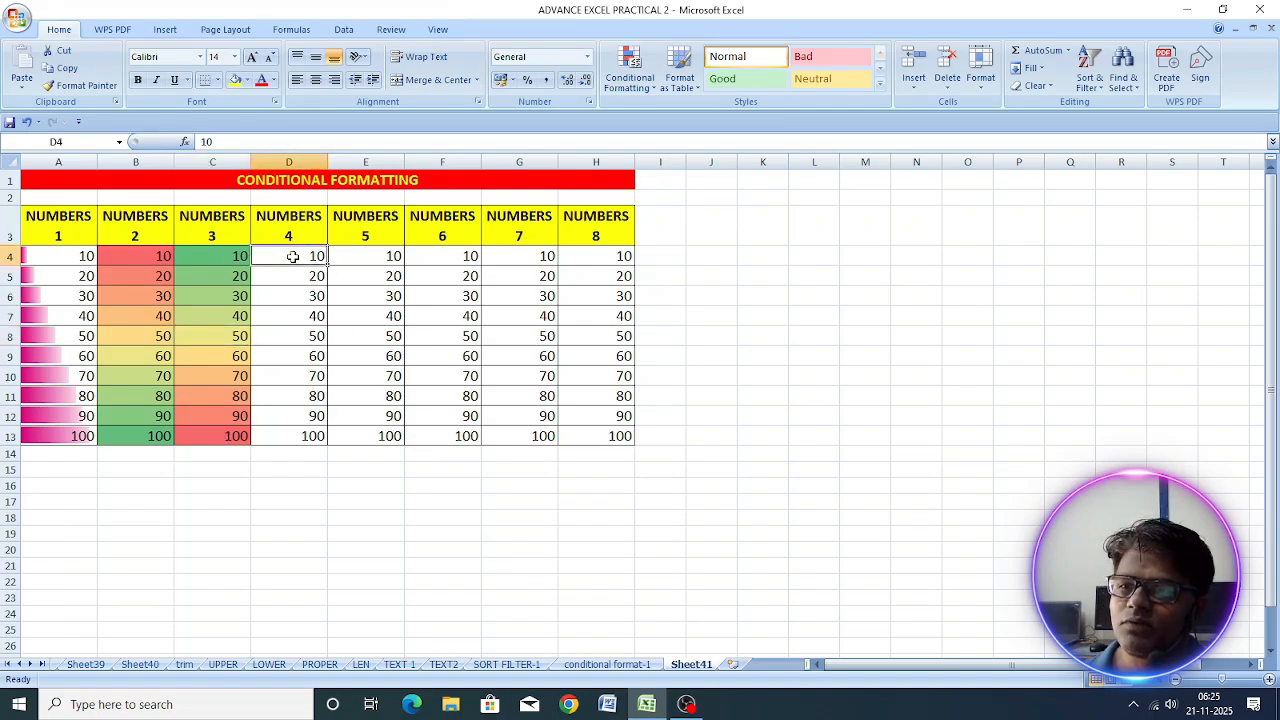
pyautogui.moveTo(290, 257); pyautogui.dragTo(293, 436)
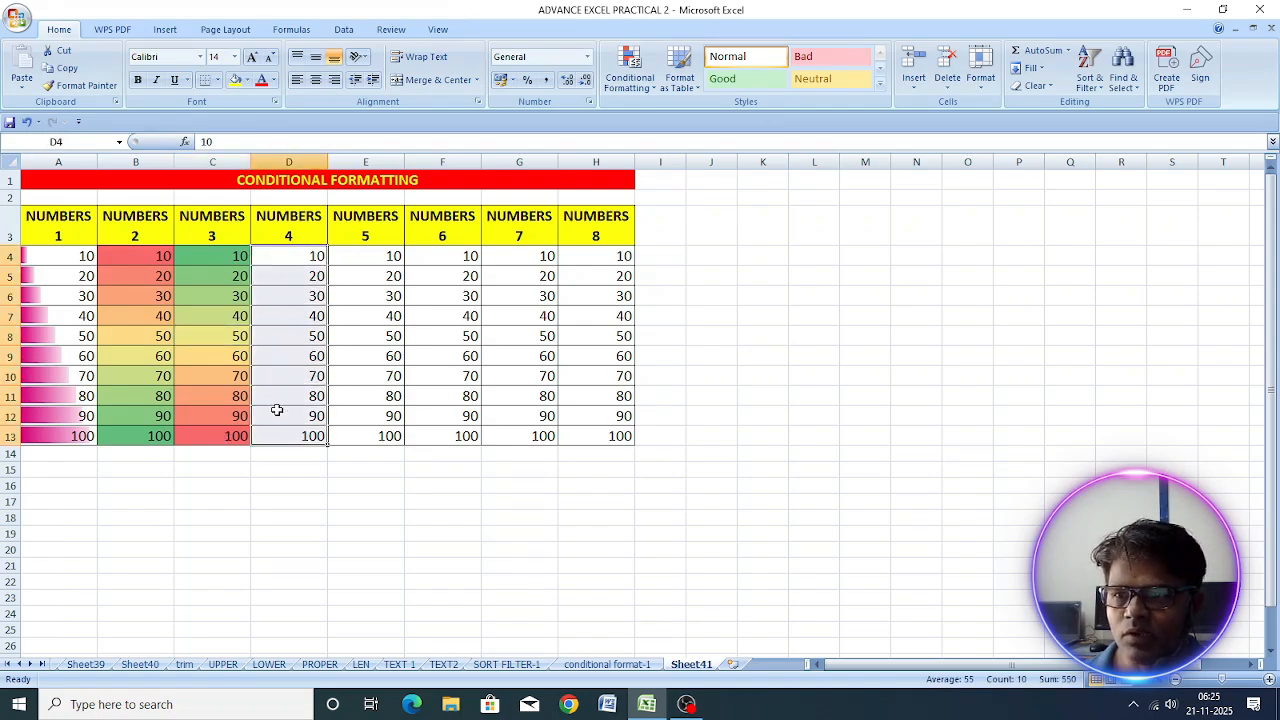
pyautogui.click(631, 95)
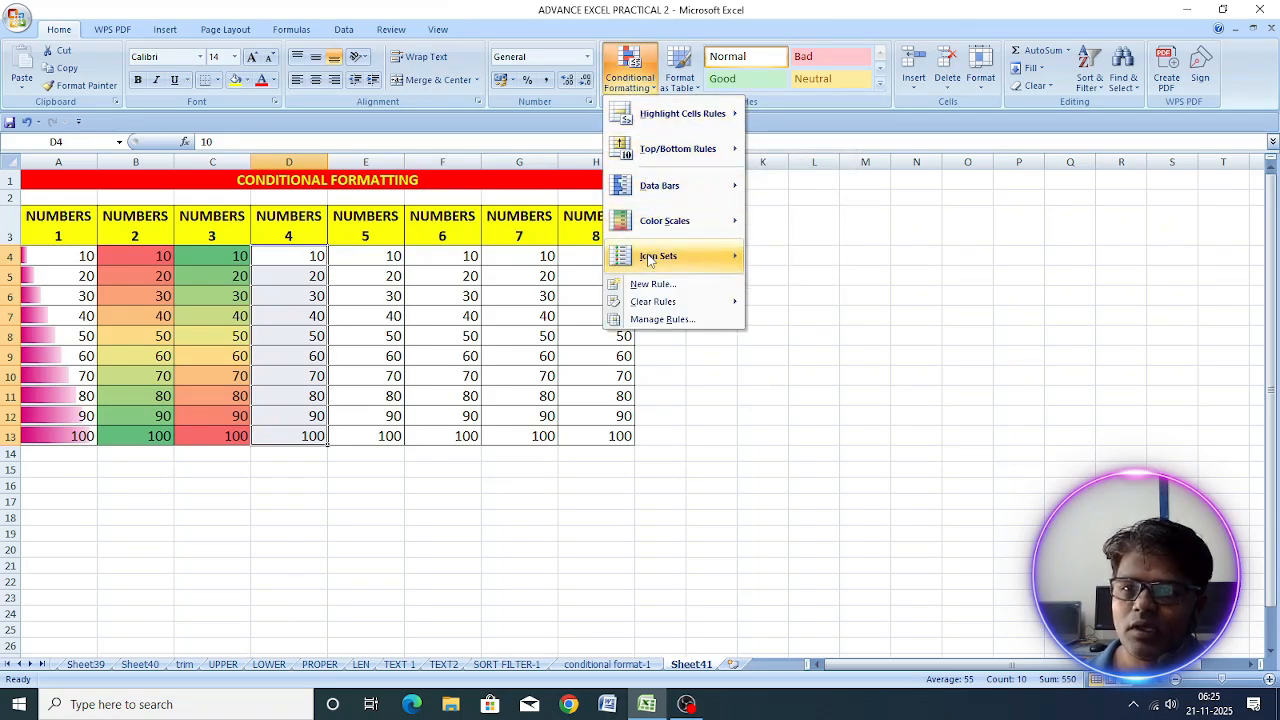
pyautogui.moveTo(648, 259)
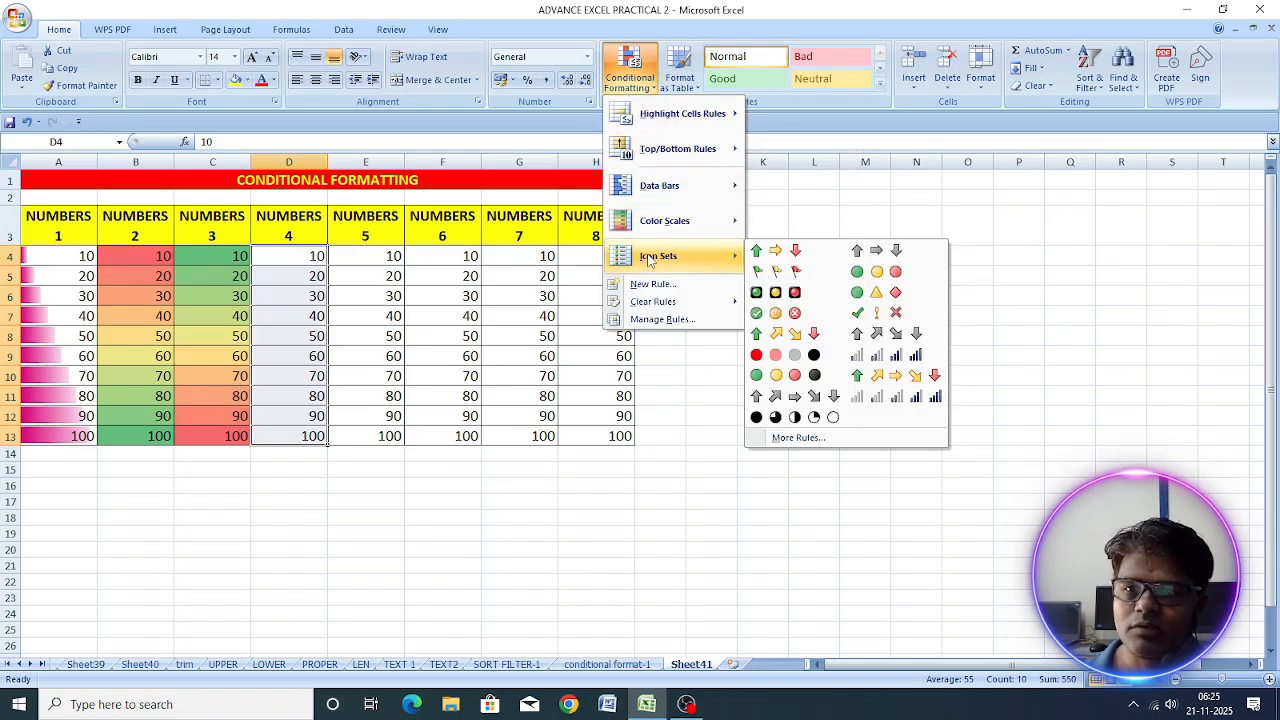
pyautogui.click(796, 254)
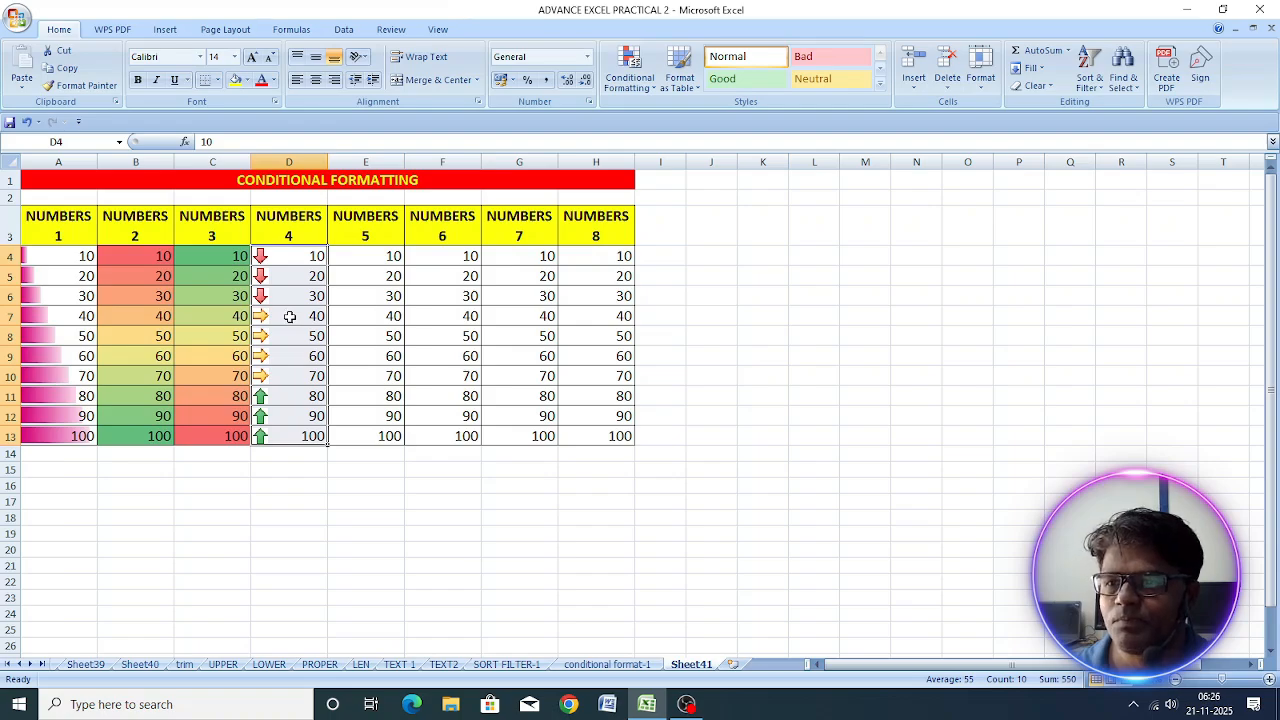
pyautogui.moveTo(289, 315); pyautogui.dragTo(290, 372)
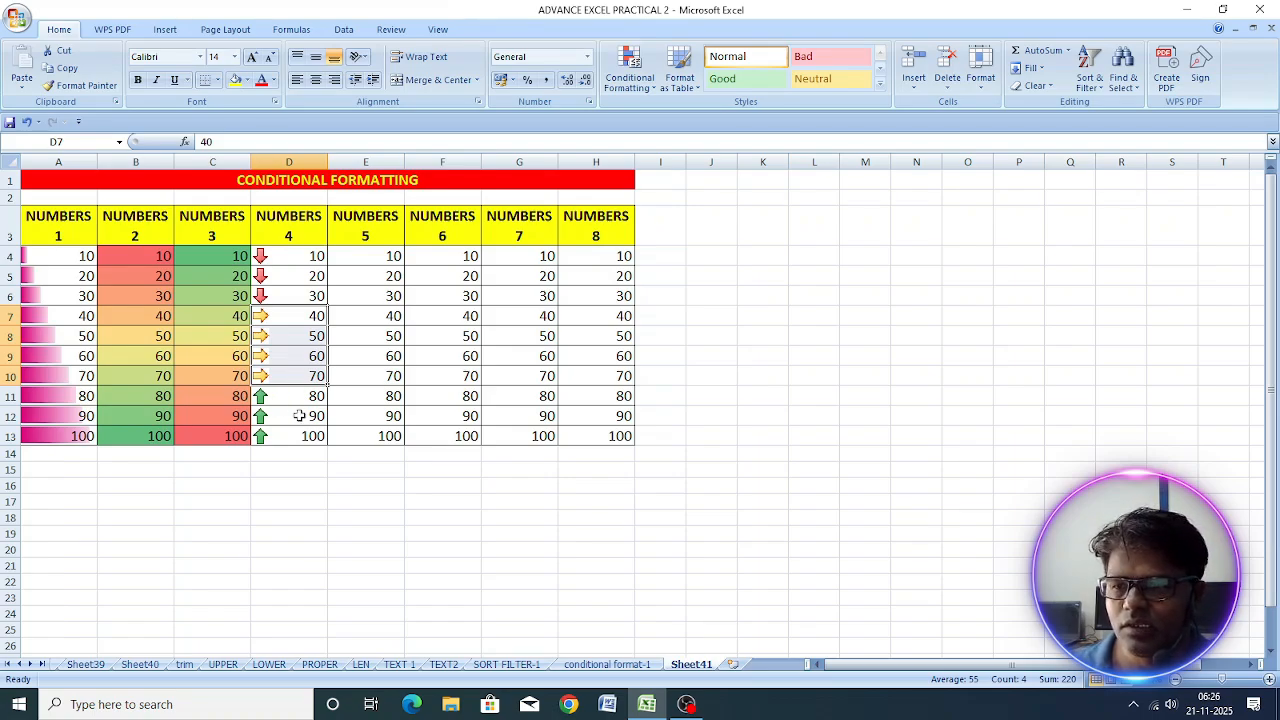
pyautogui.click(298, 396)
pyautogui.moveTo(298, 396); pyautogui.dragTo(297, 437)
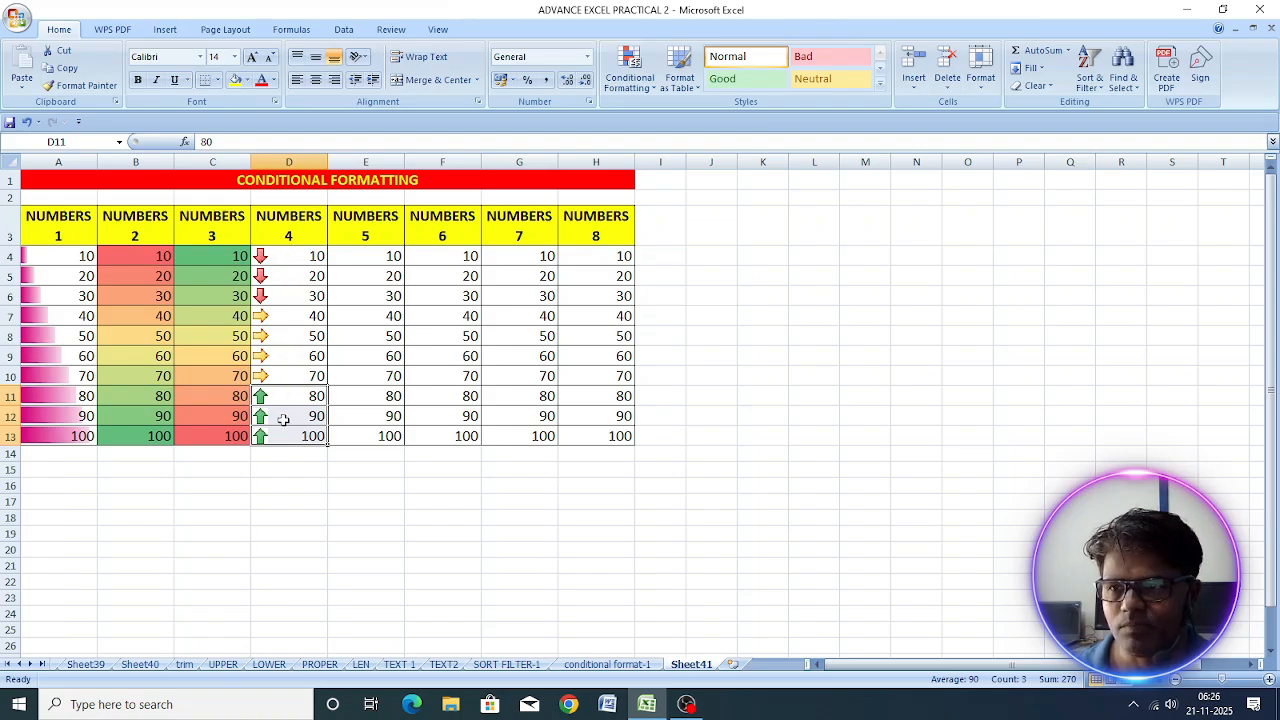
# Step: Apply the 3 Symbols (Circled) icon set to E4:E13 and inspect the cells grouped under each symbol
pyautogui.click(375, 259)
pyautogui.moveTo(375, 259); pyautogui.dragTo(372, 434)
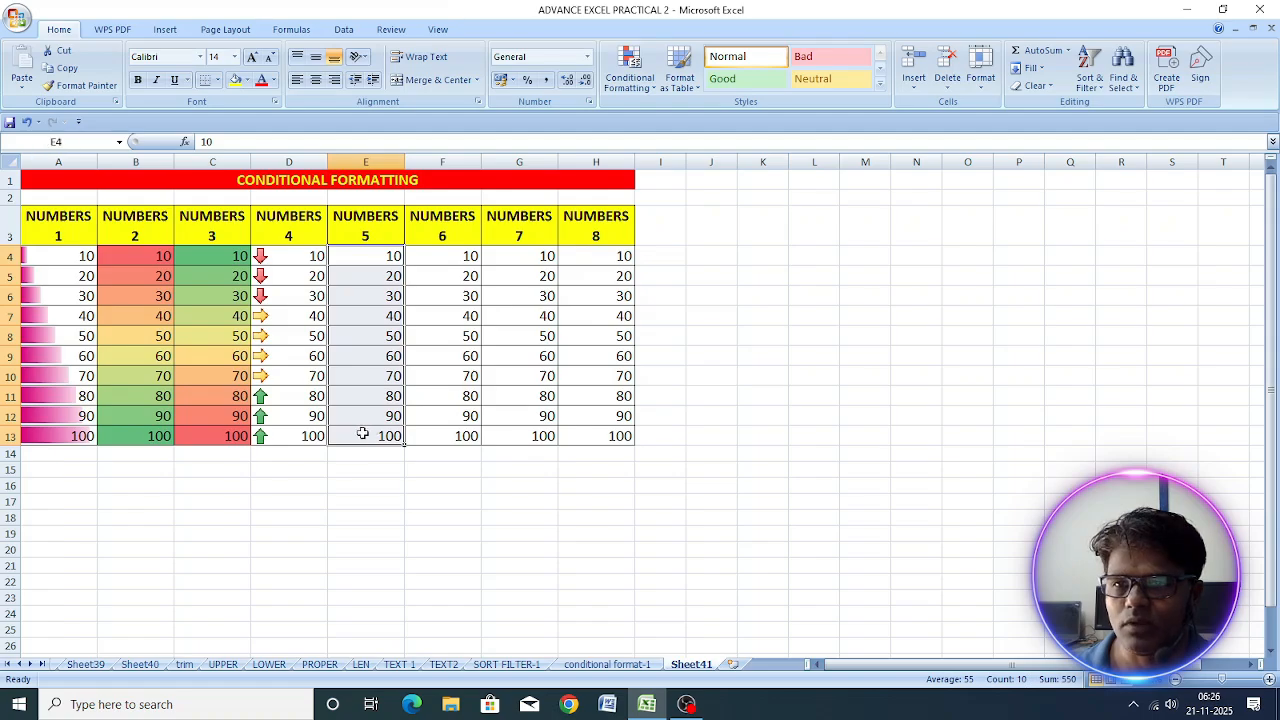
pyautogui.click(640, 86)
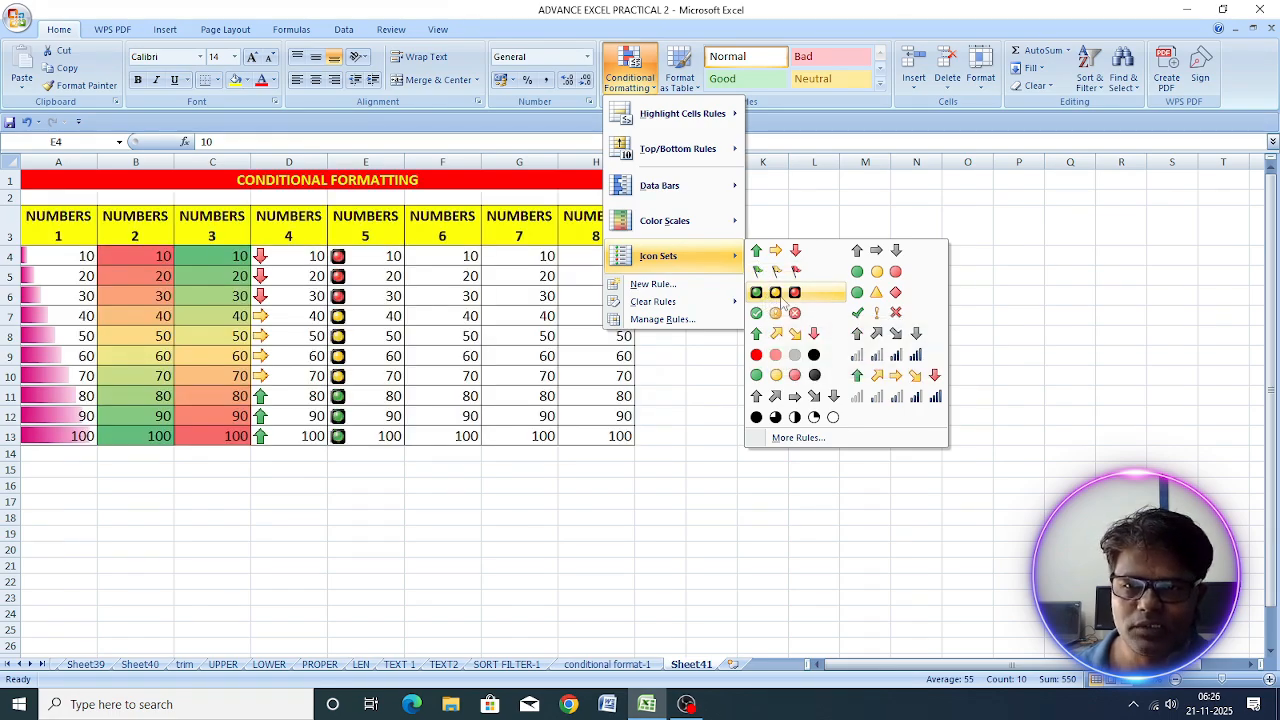
pyautogui.click(805, 319)
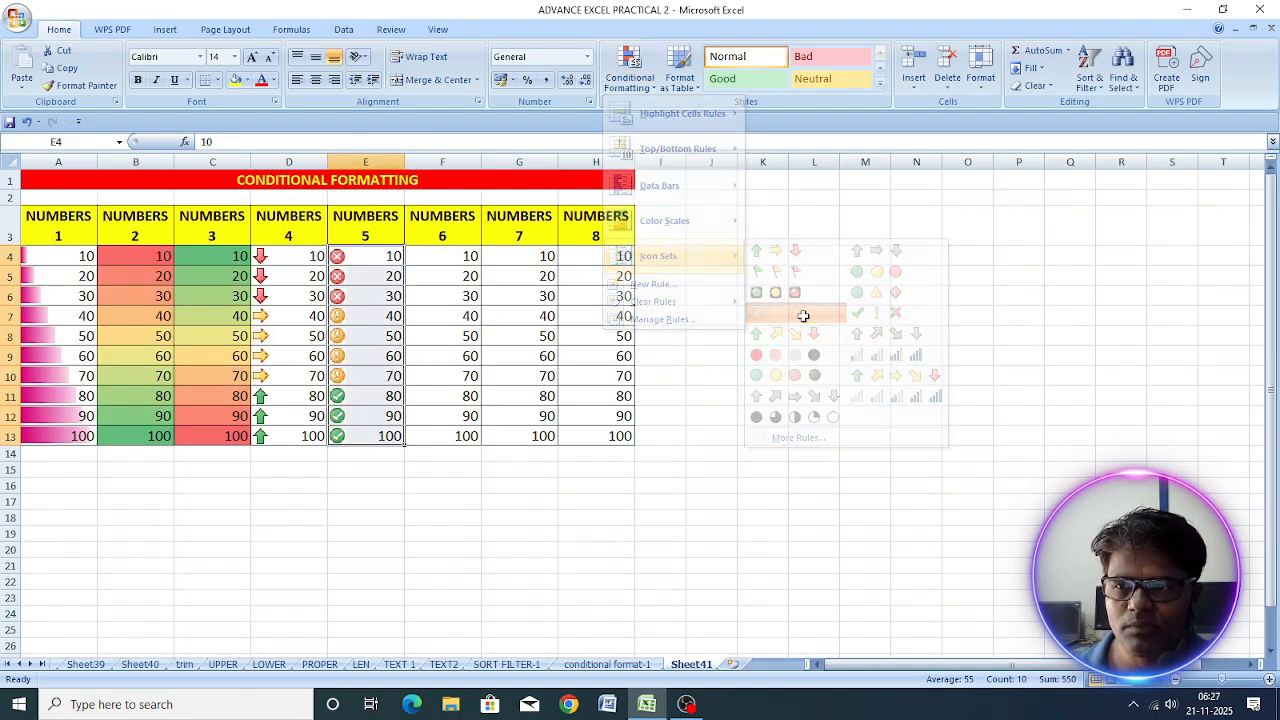
pyautogui.click(378, 389)
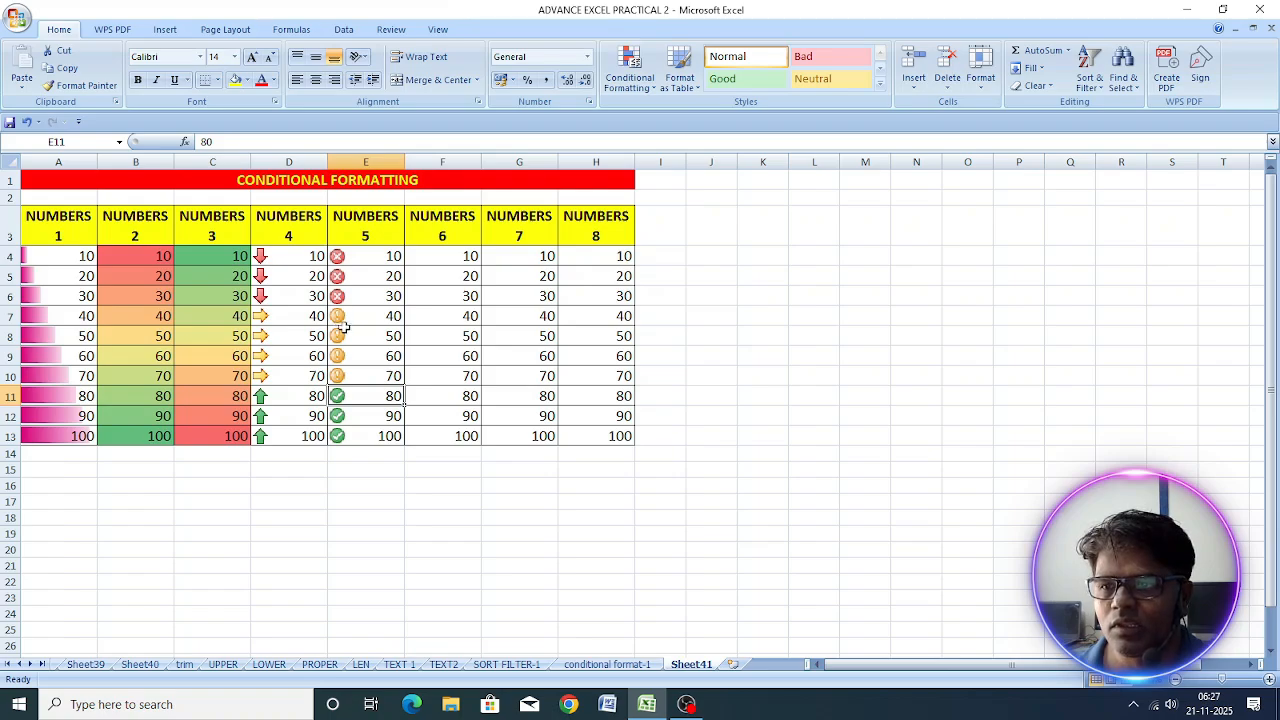
pyautogui.click(355, 315)
pyautogui.moveTo(355, 315); pyautogui.dragTo(357, 366)
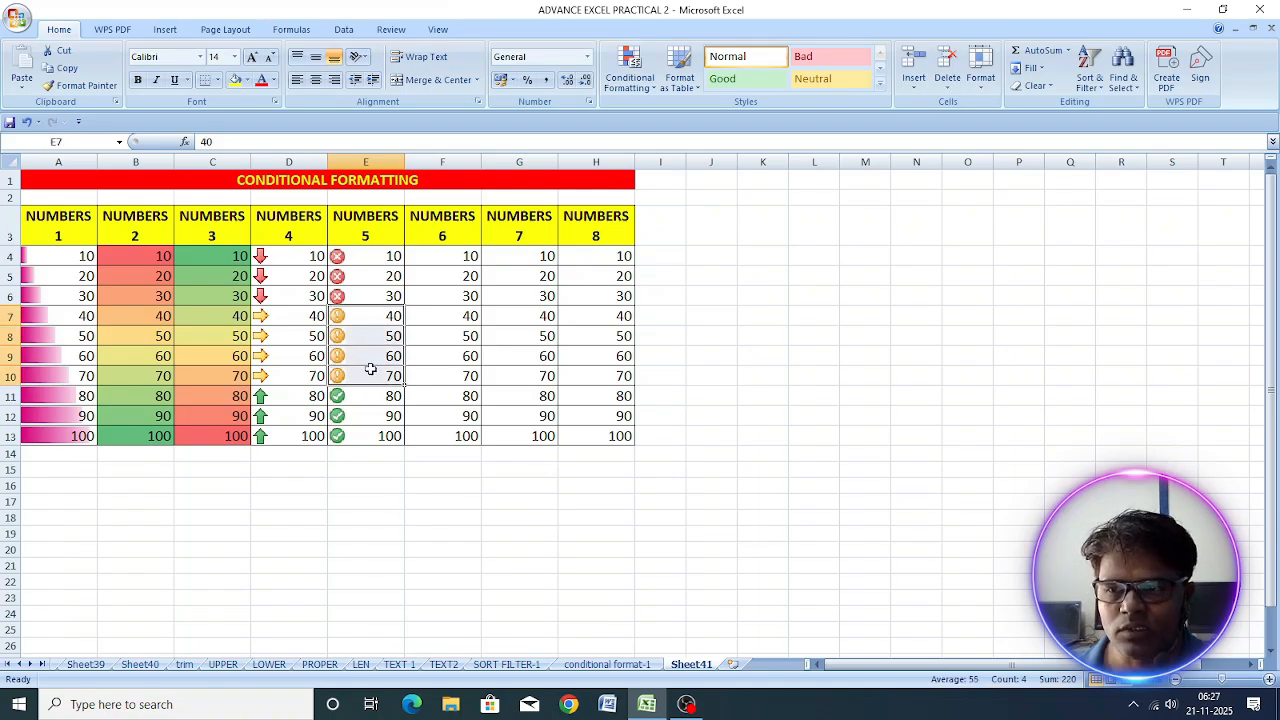
pyautogui.moveTo(357, 402); pyautogui.dragTo(360, 430)
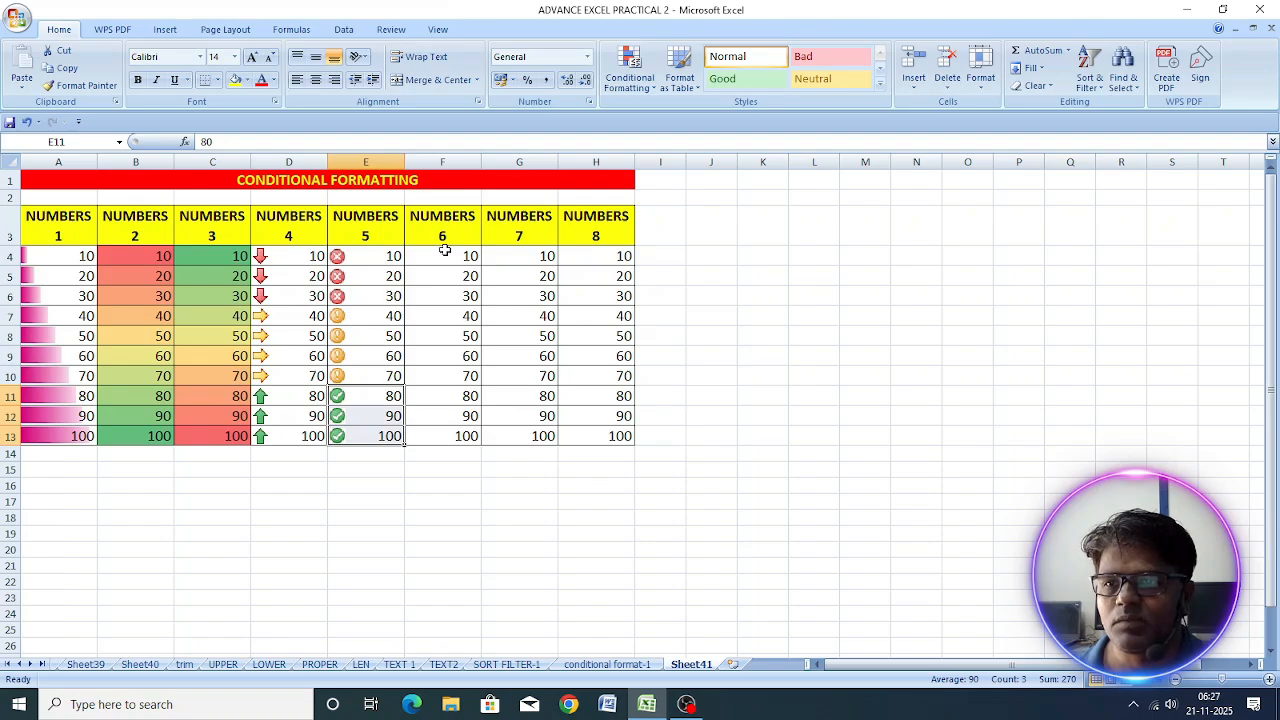
# Step: Apply the 4 Arrows (Colored) icon set to F4:F13 and inspect the cells grouped under each arrow
pyautogui.moveTo(444, 251); pyautogui.dragTo(444, 427)
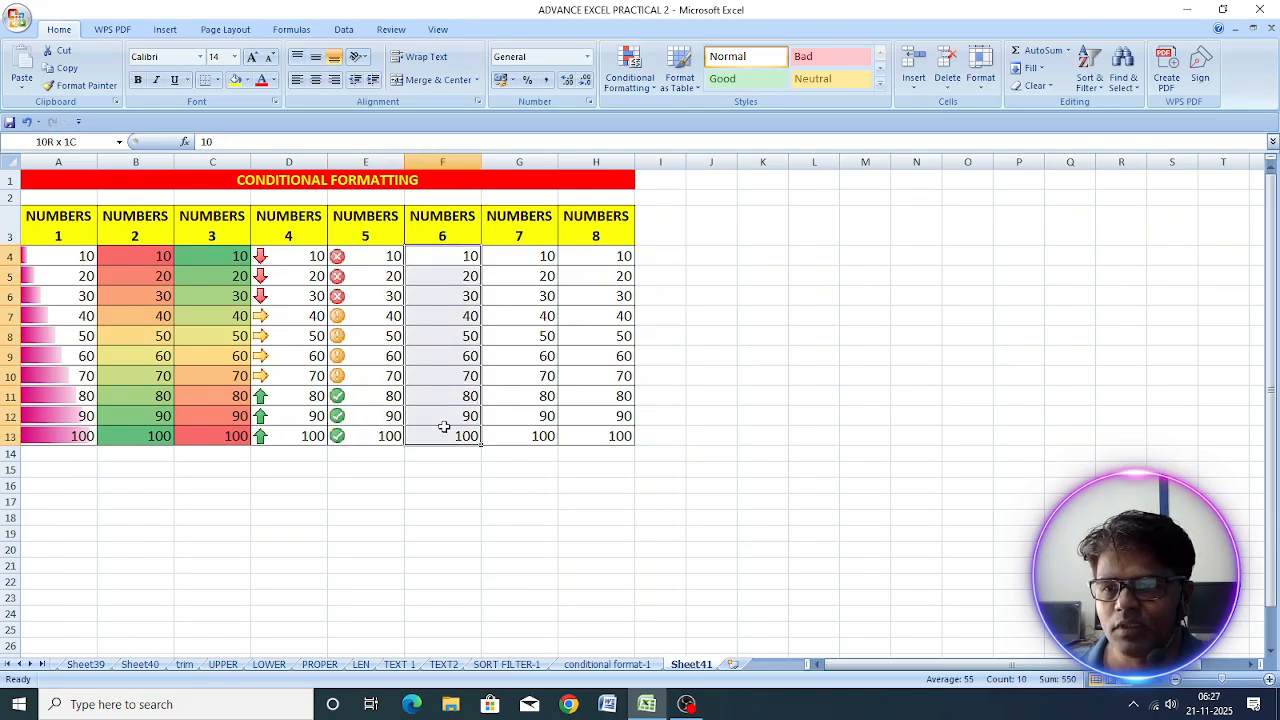
pyautogui.click(643, 84)
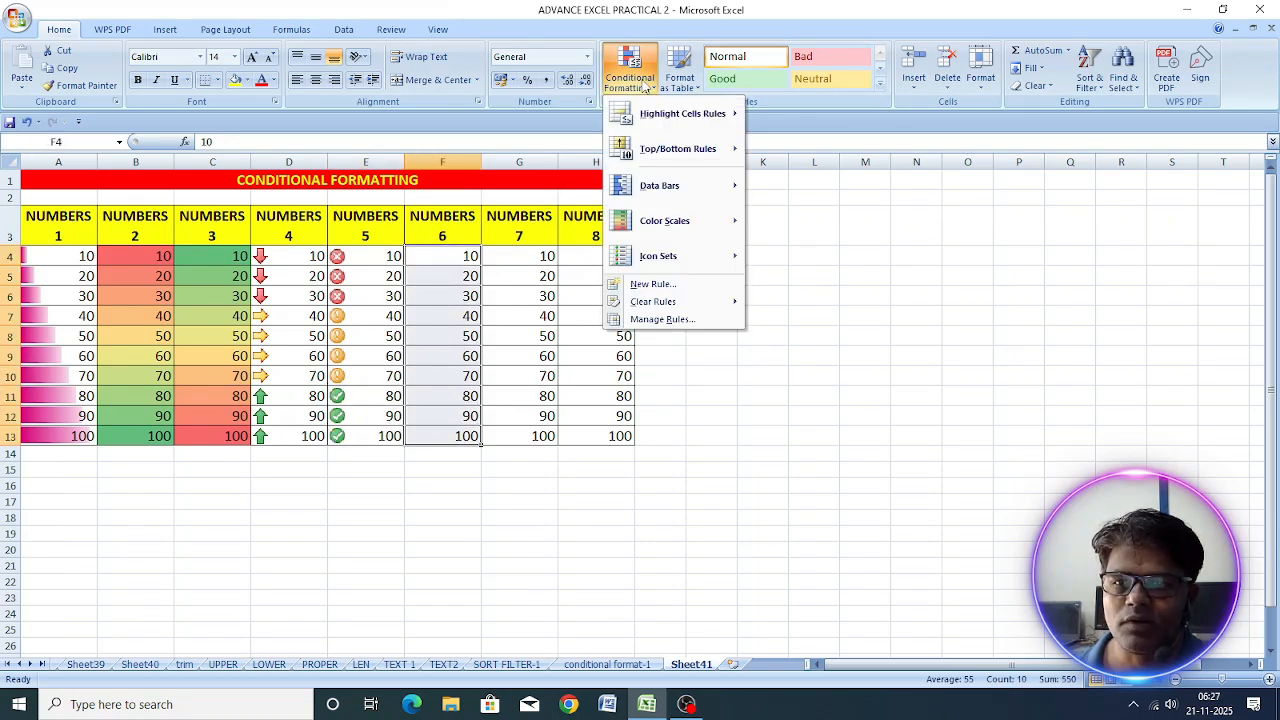
pyautogui.moveTo(651, 200)
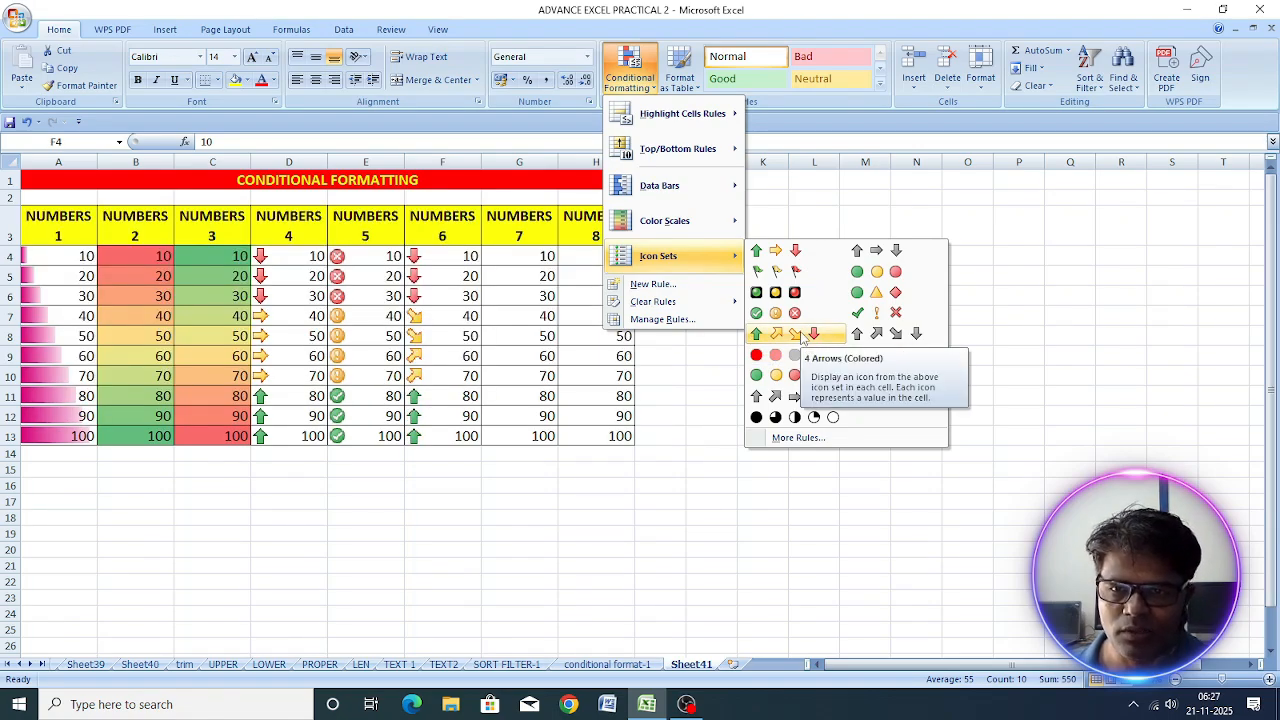
pyautogui.click(803, 338)
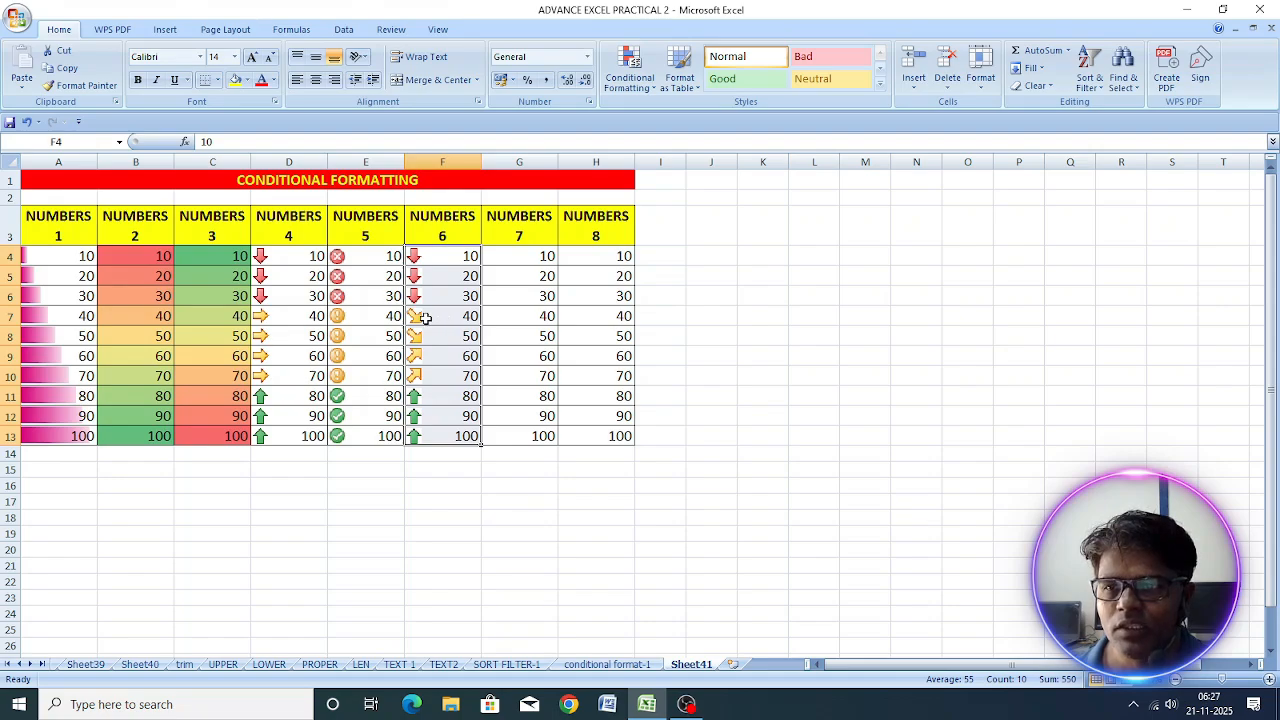
pyautogui.moveTo(425, 317); pyautogui.dragTo(433, 336)
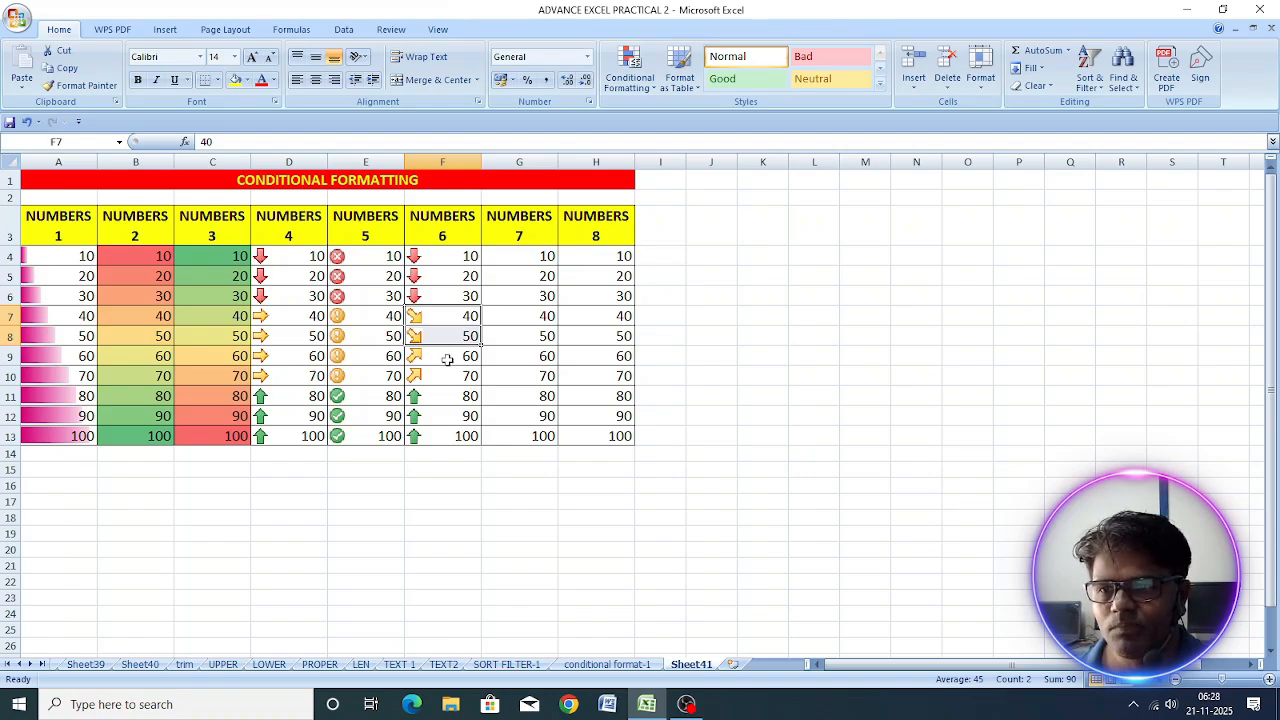
pyautogui.click(447, 359)
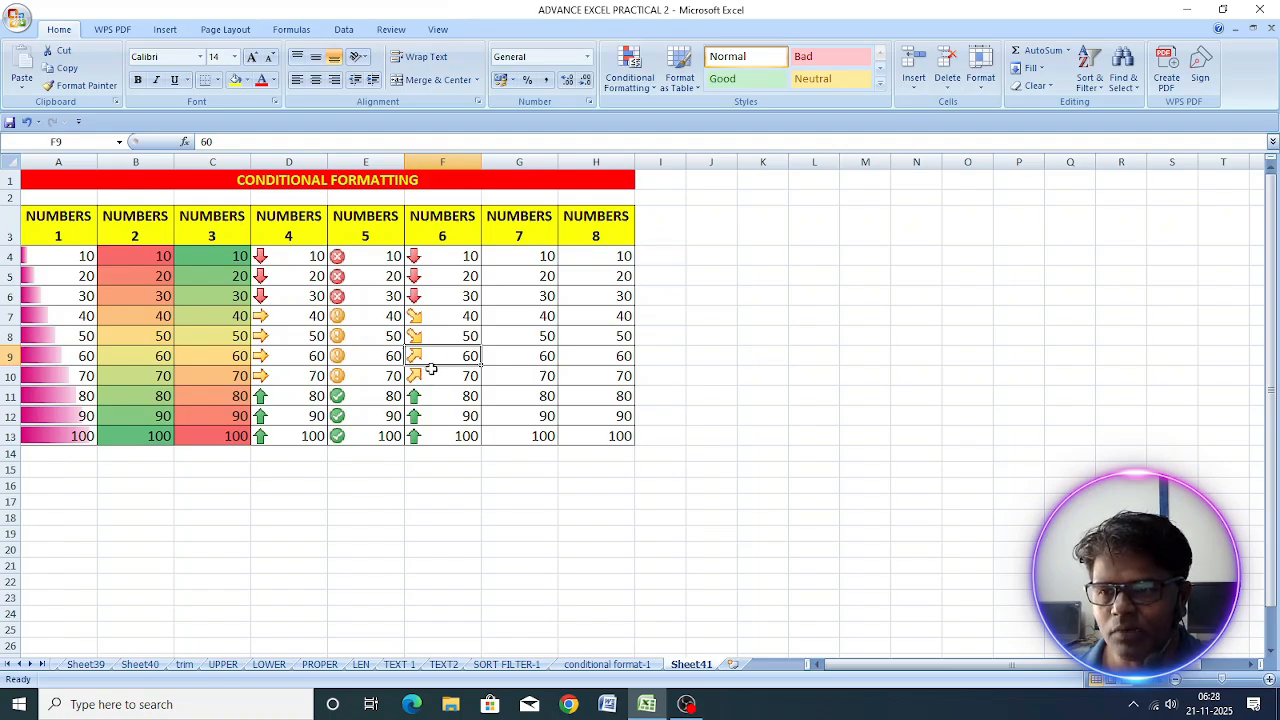
pyautogui.click(433, 372)
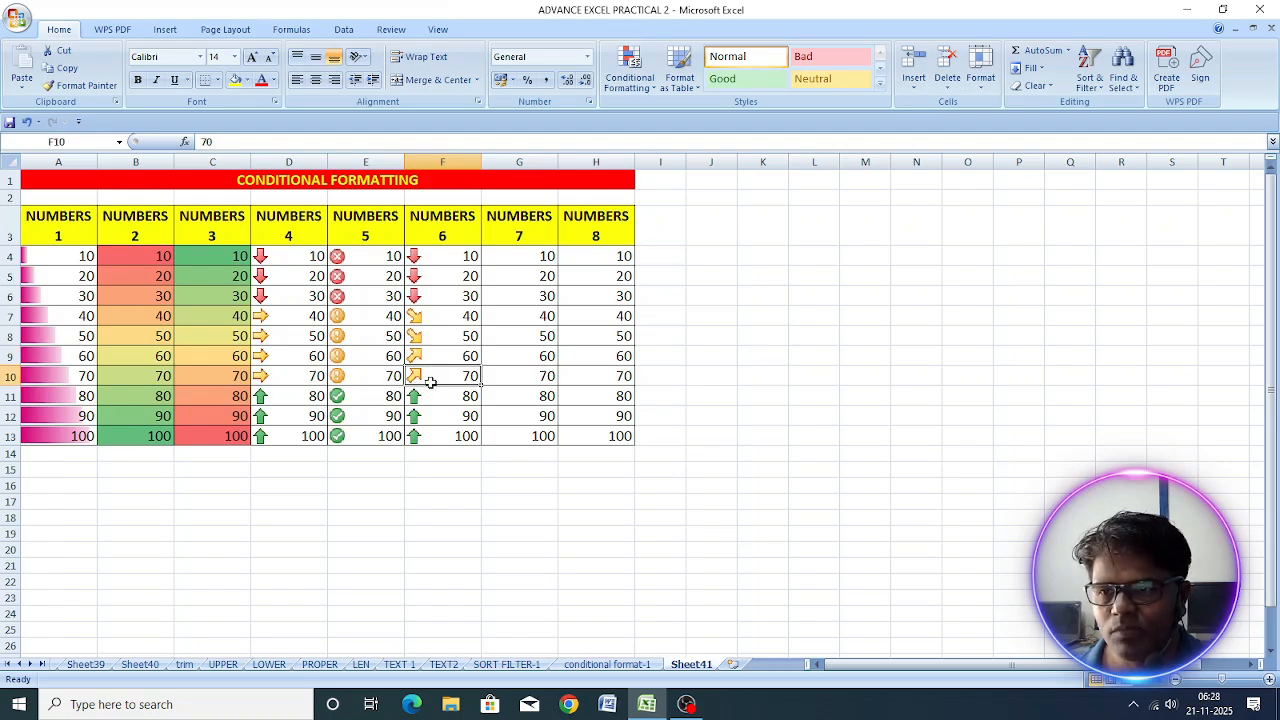
pyautogui.moveTo(433, 372); pyautogui.dragTo(432, 360)
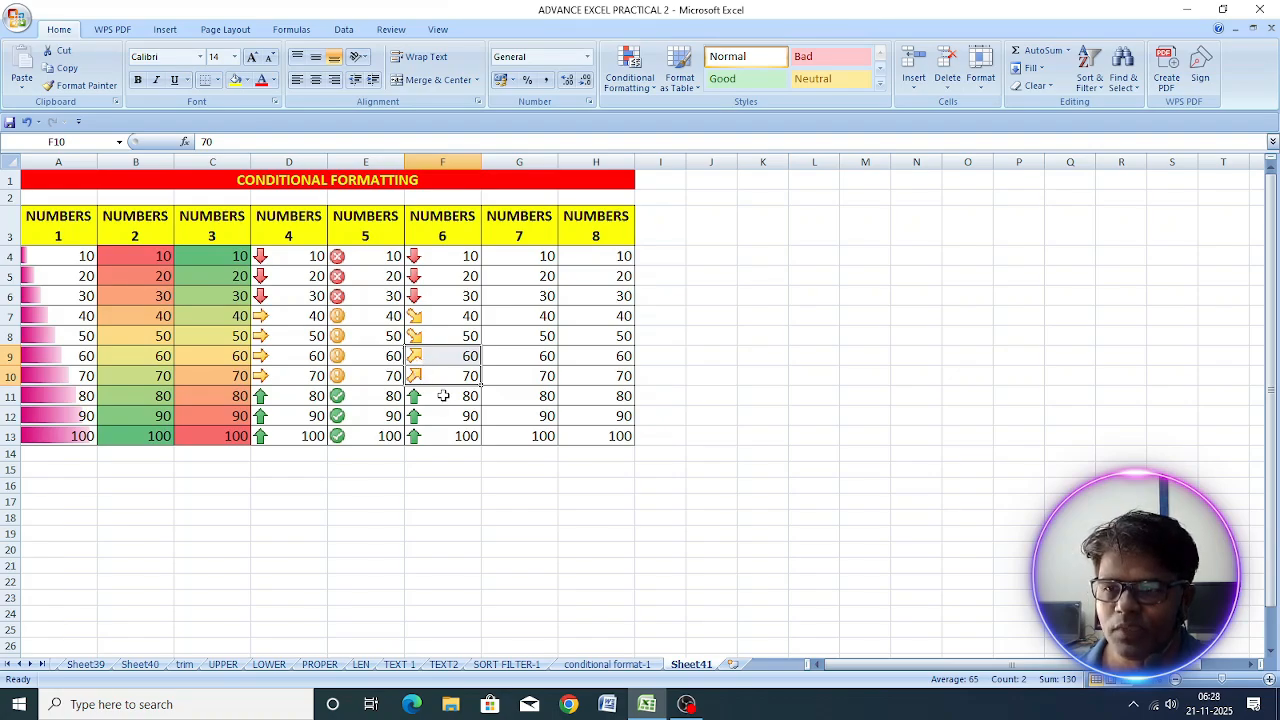
pyautogui.moveTo(443, 400); pyautogui.dragTo(435, 432)
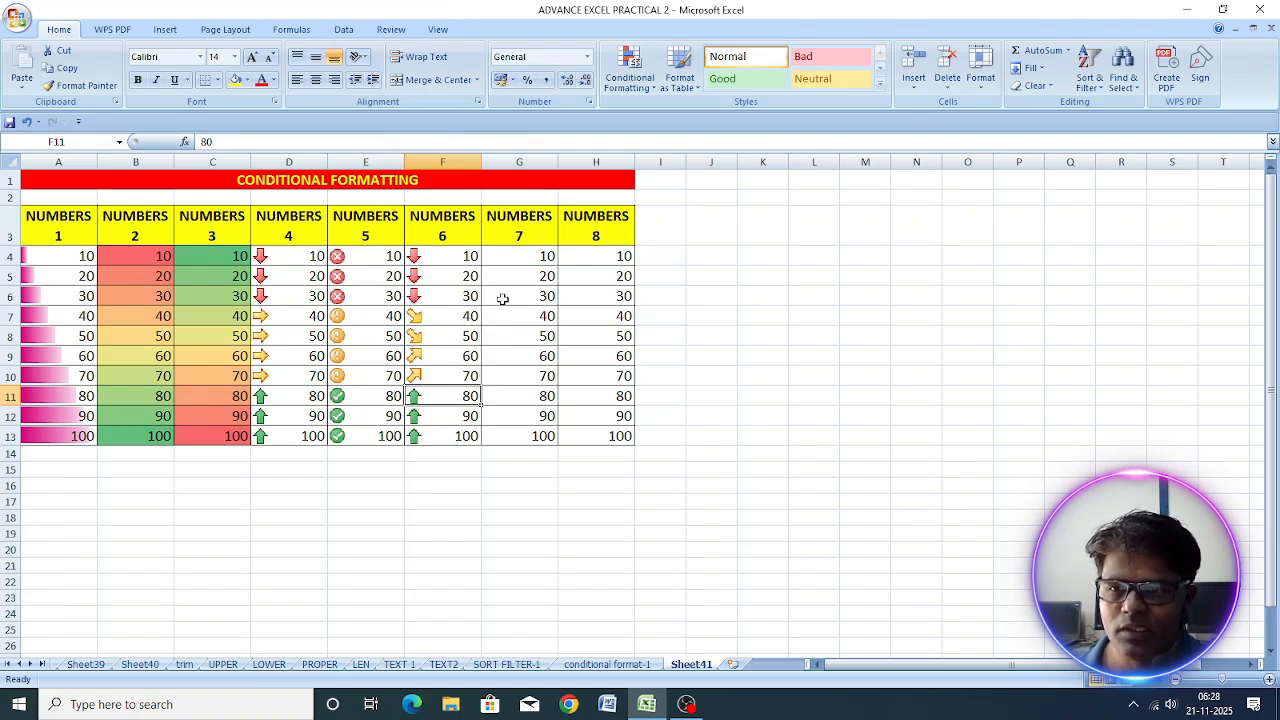
# Step: Apply the 4 Traffic Lights icon set to G4:G13 and inspect the cells grouped under each light
pyautogui.click(523, 262)
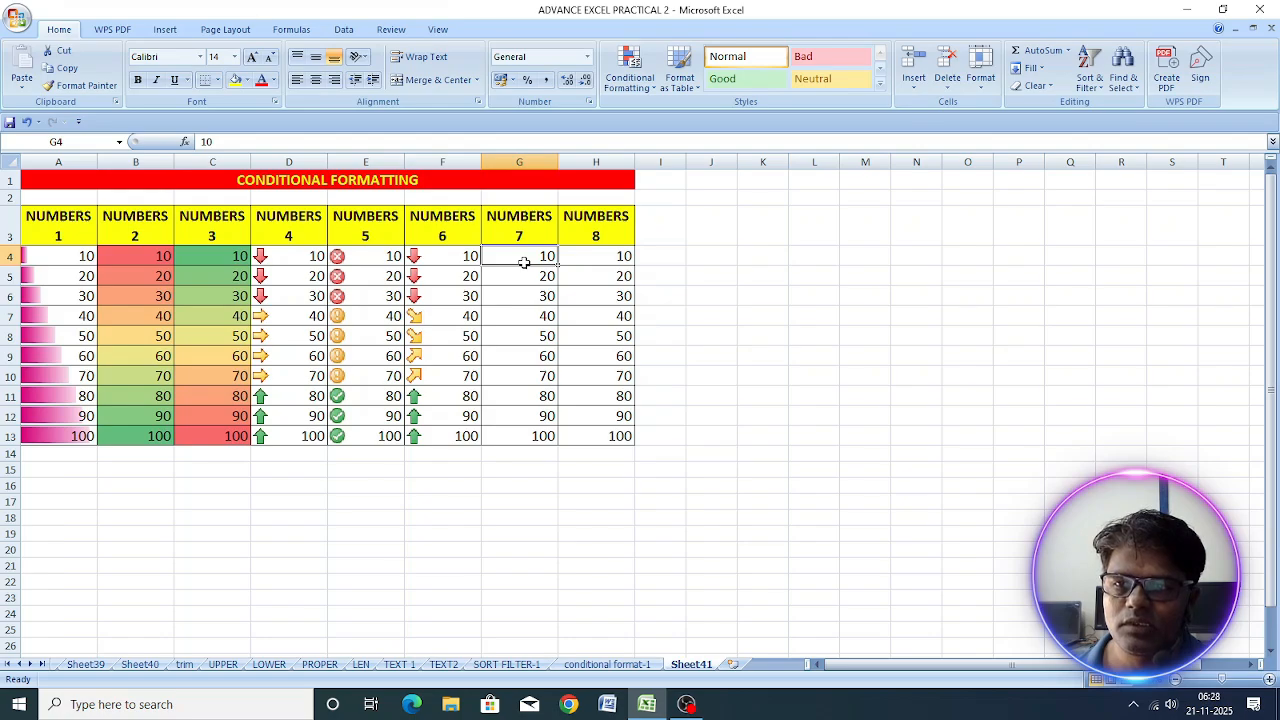
pyautogui.moveTo(523, 262); pyautogui.dragTo(520, 436)
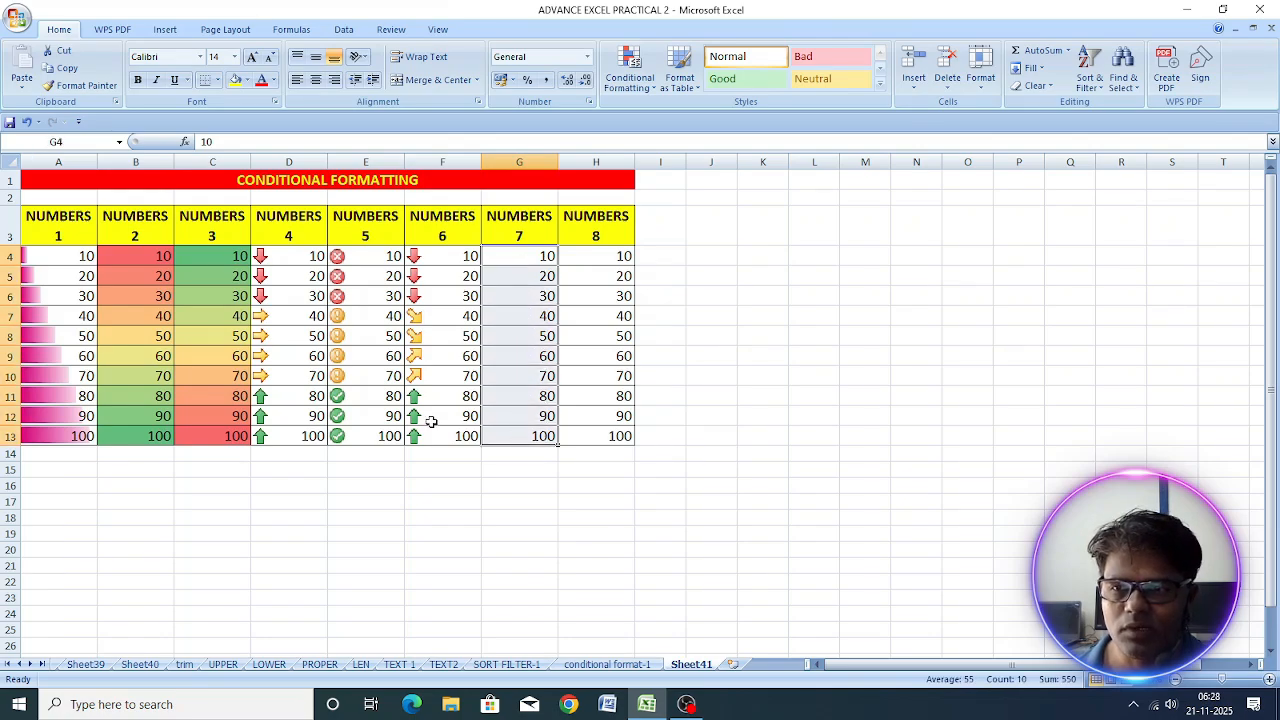
pyautogui.click(632, 90)
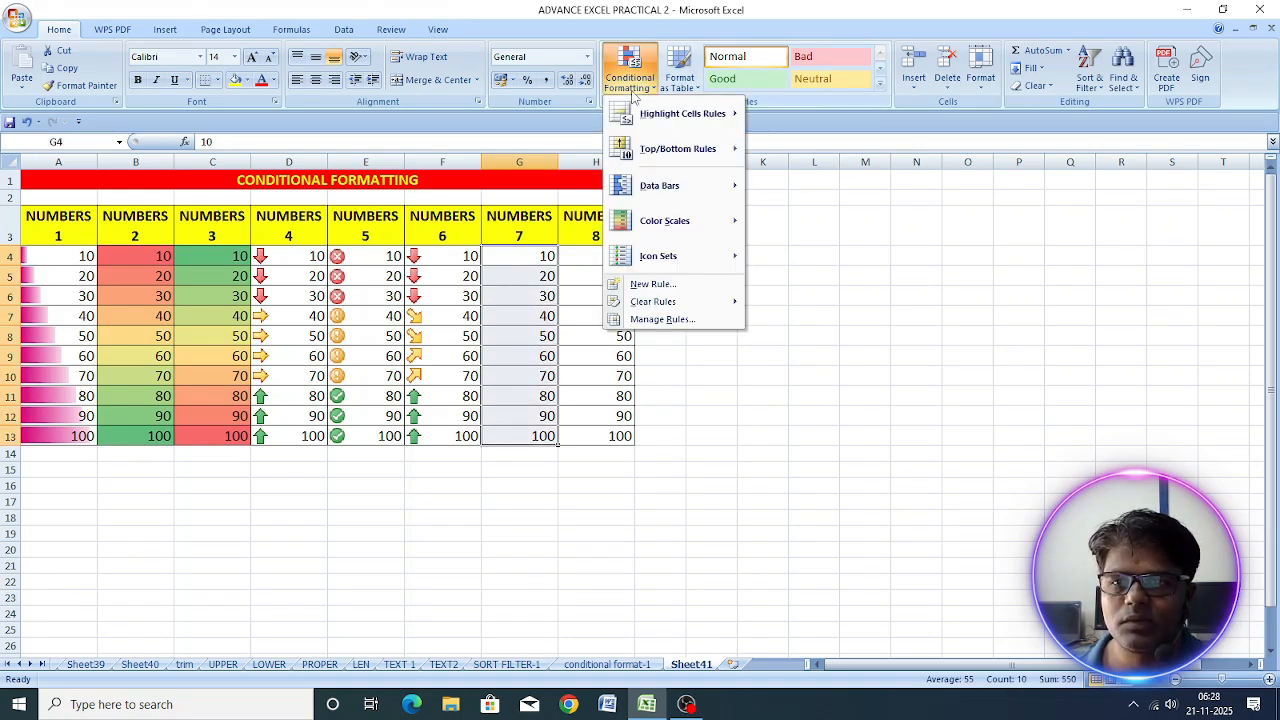
pyautogui.moveTo(648, 265)
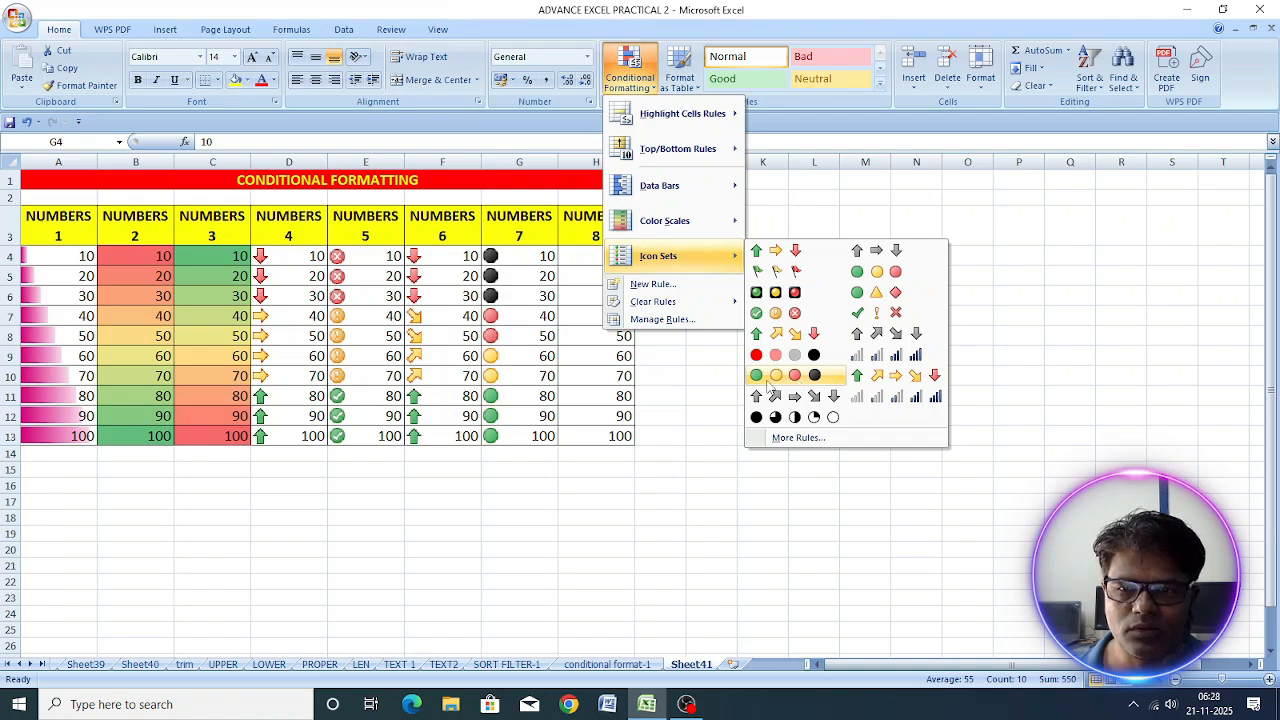
pyautogui.click(810, 384)
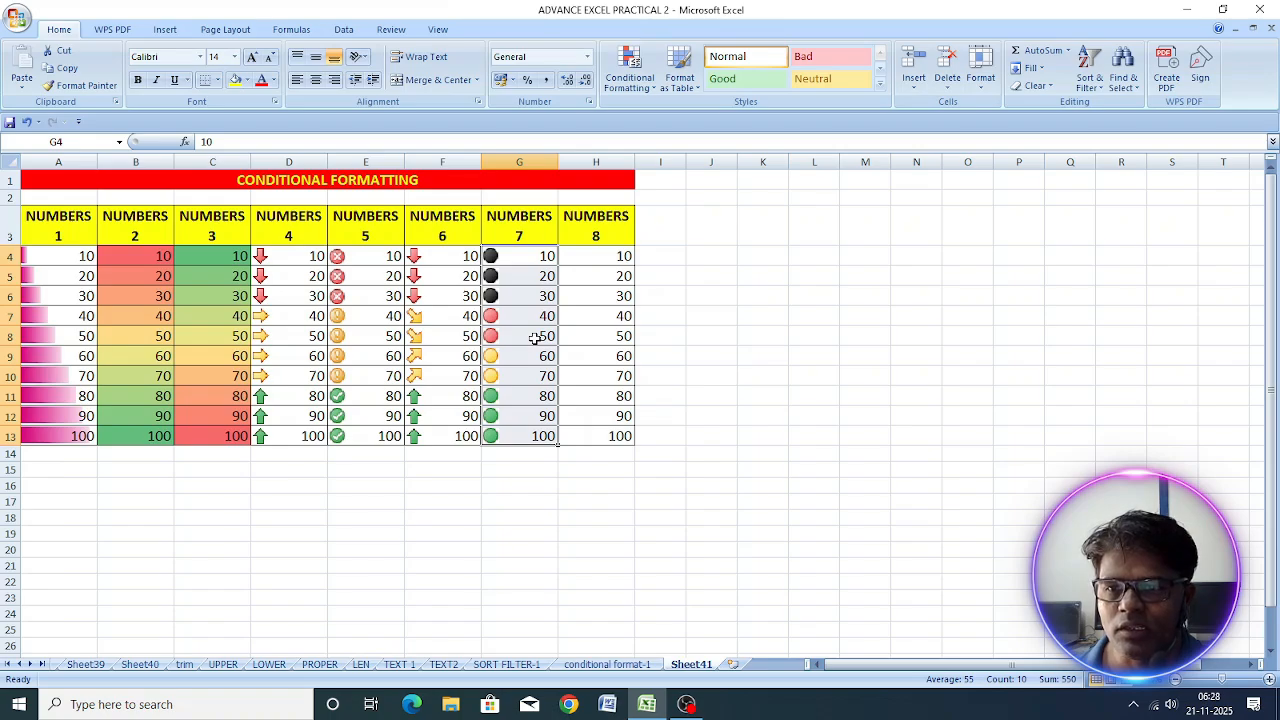
pyautogui.moveTo(520, 358); pyautogui.dragTo(519, 372)
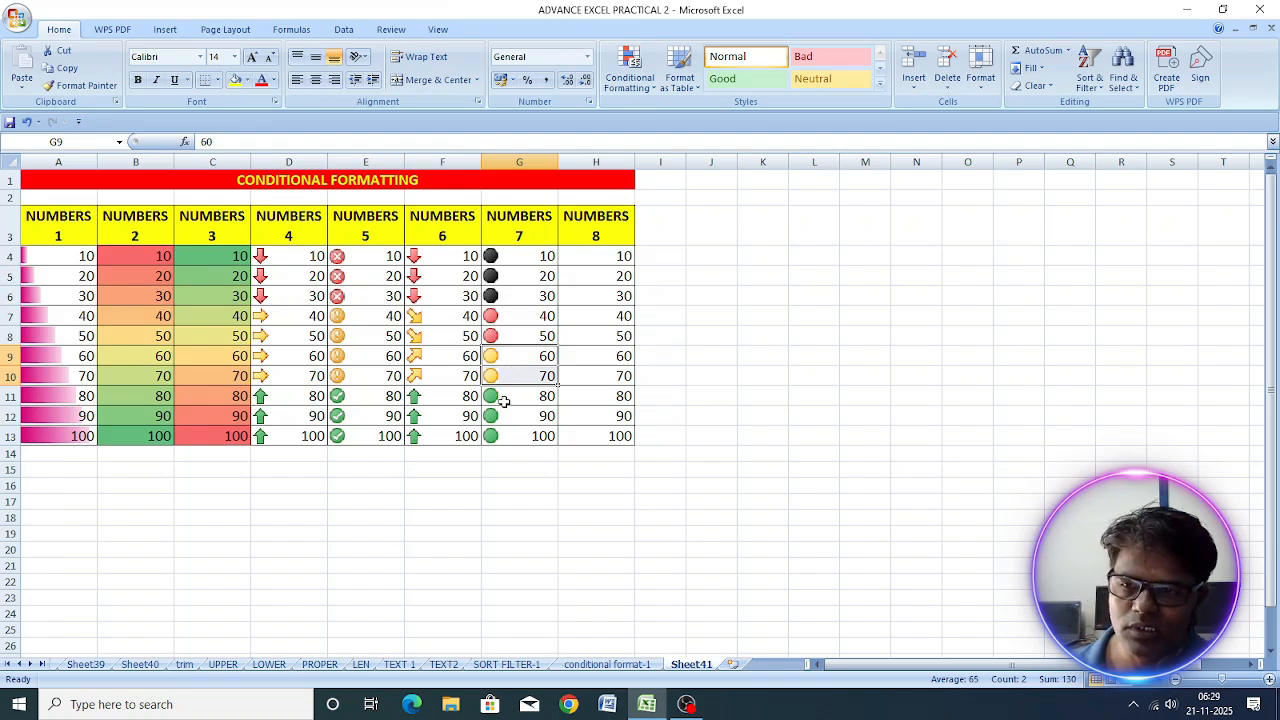
pyautogui.moveTo(513, 396); pyautogui.dragTo(515, 430)
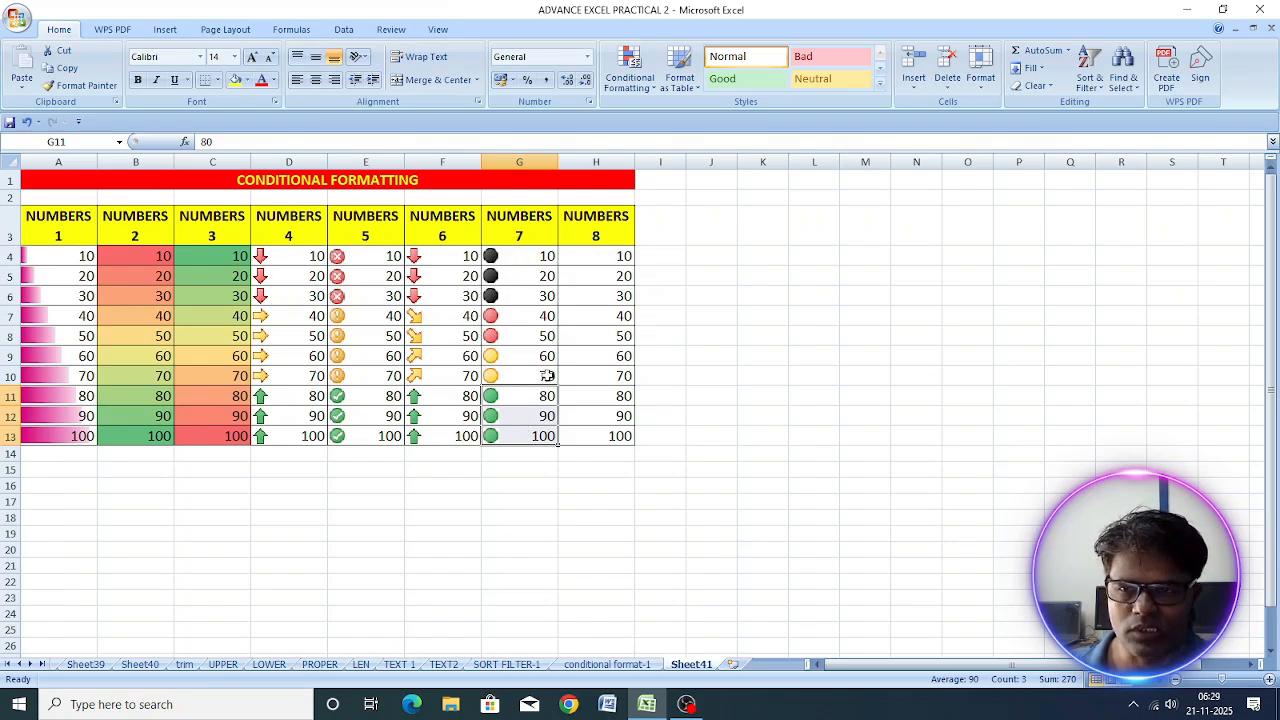
# Step: Apply the 5 Arrows (Colored) icon set to H4:H13 and inspect the cells grouped under each arrow
pyautogui.click(595, 258)
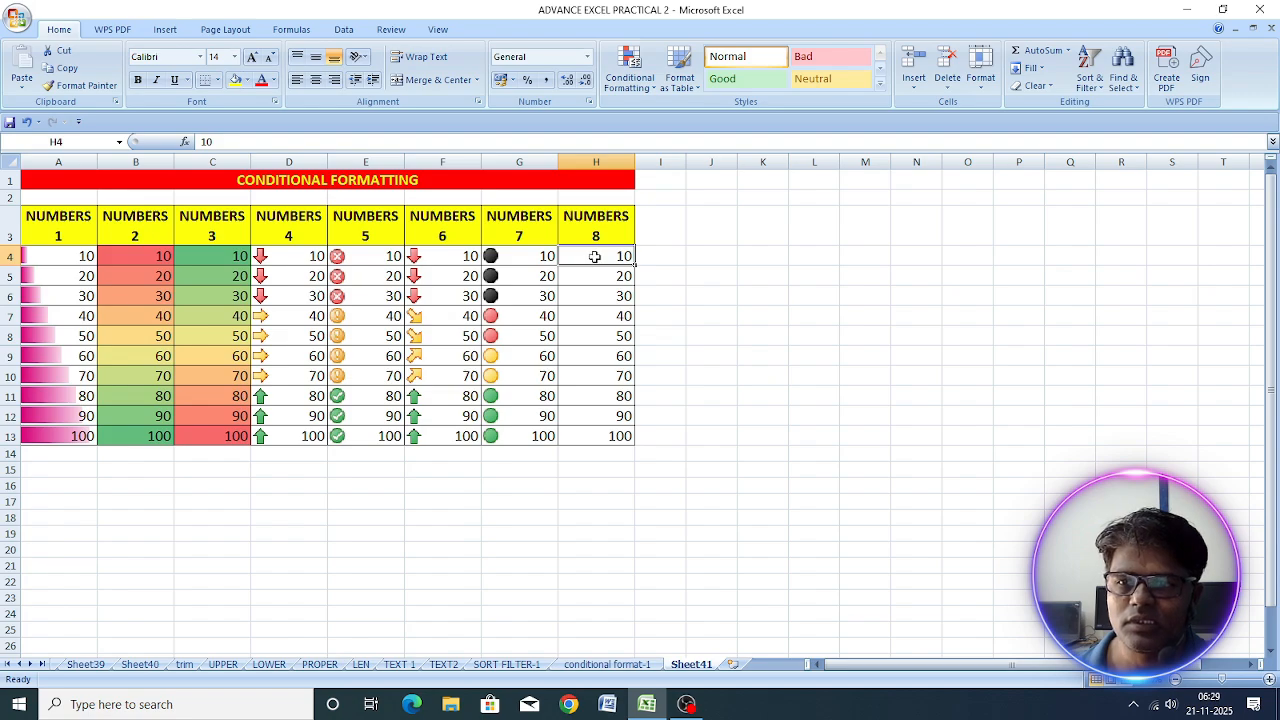
pyautogui.moveTo(601, 257); pyautogui.dragTo(603, 434)
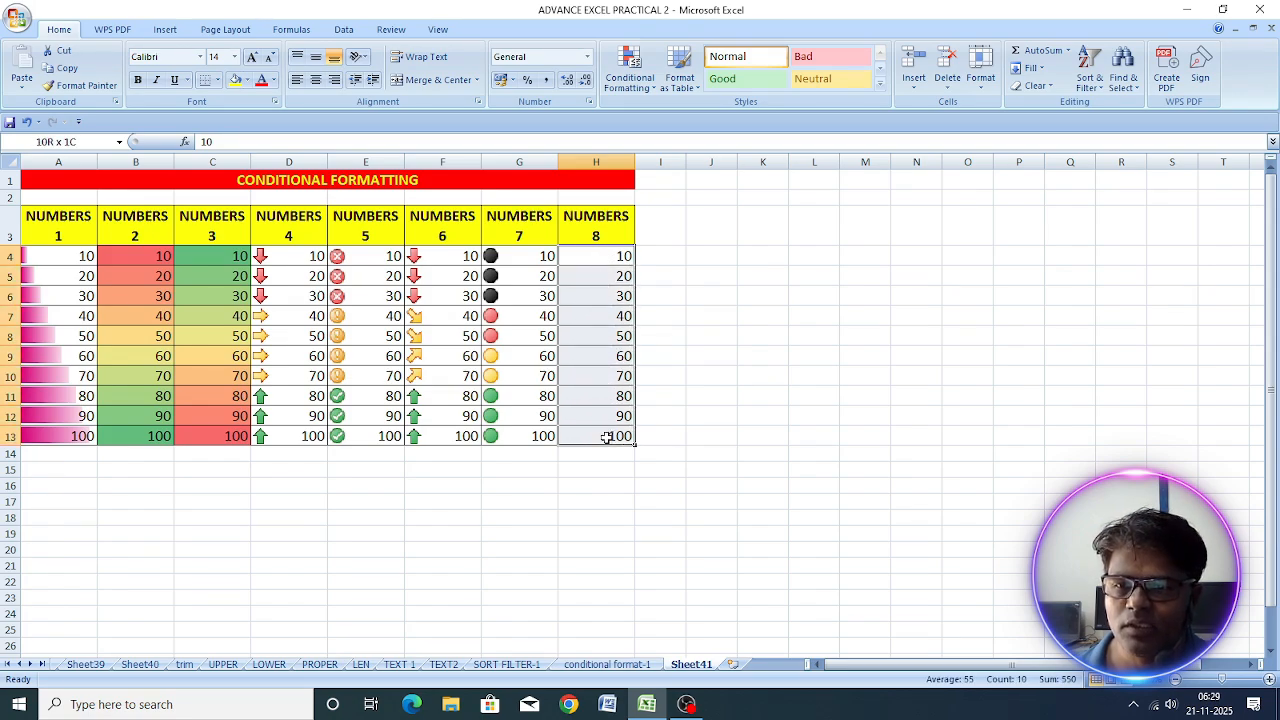
pyautogui.click(632, 92)
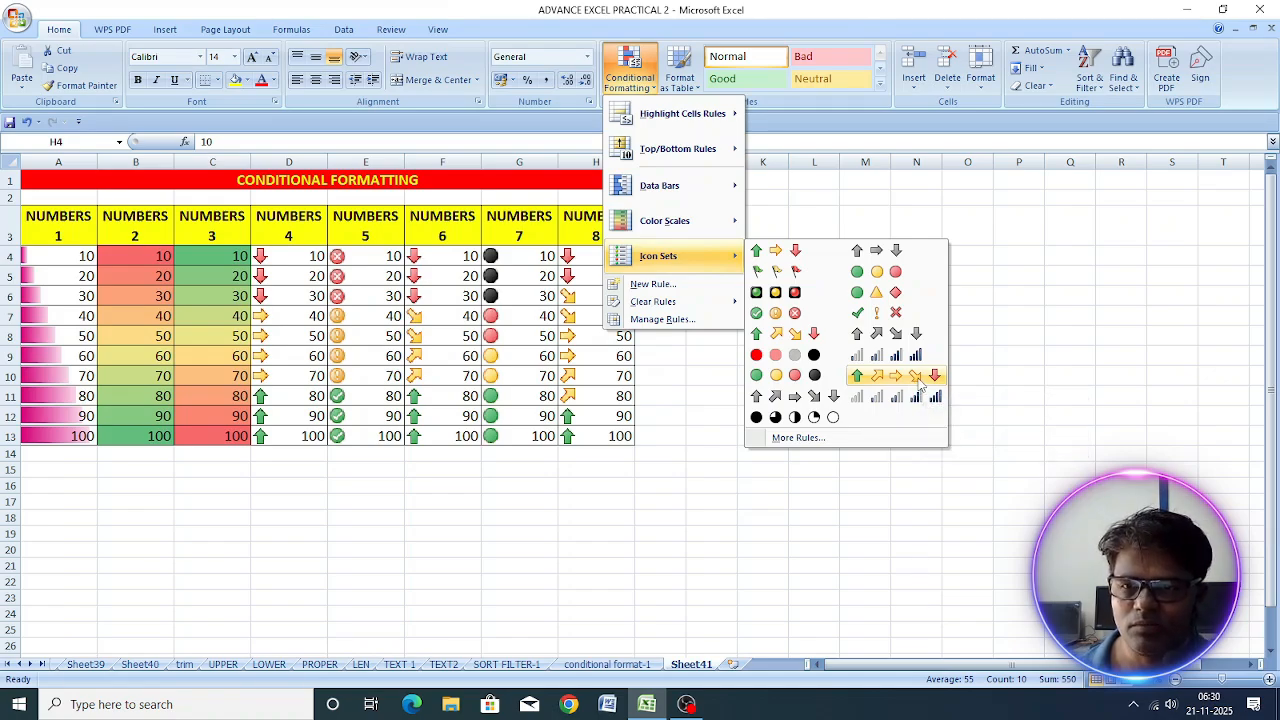
pyautogui.click(920, 383)
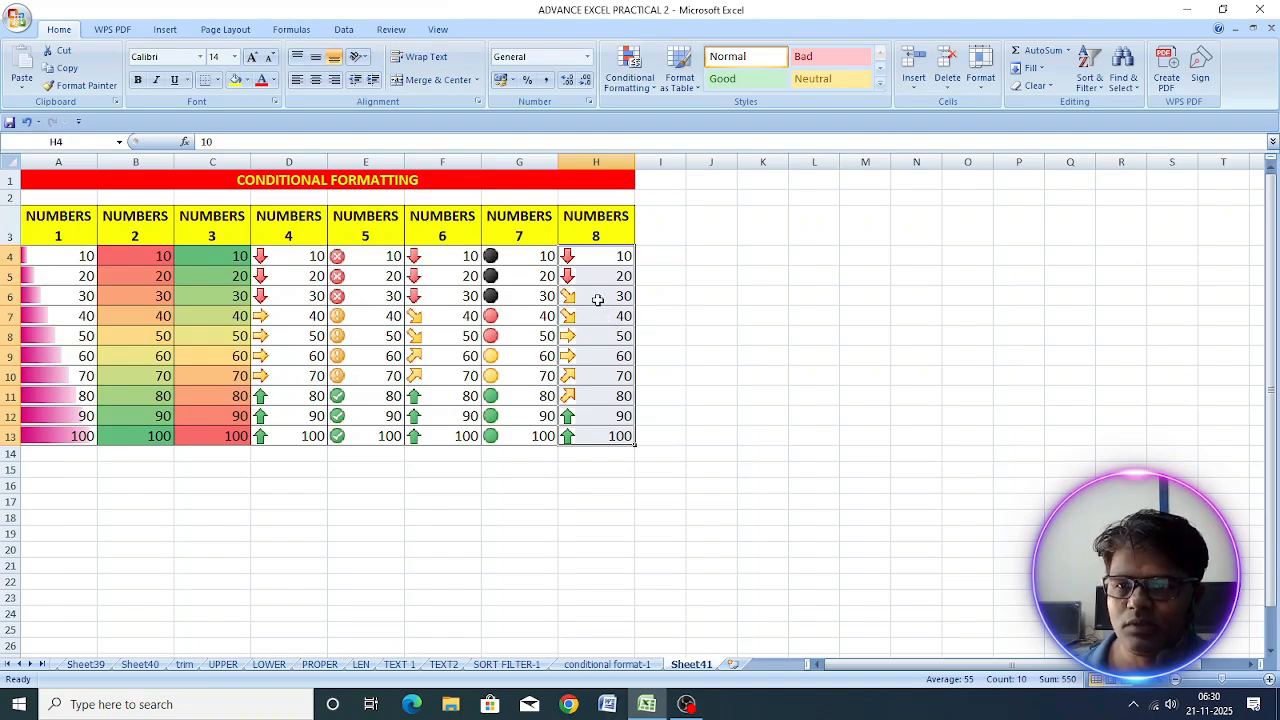
pyautogui.moveTo(597, 299); pyautogui.dragTo(603, 316)
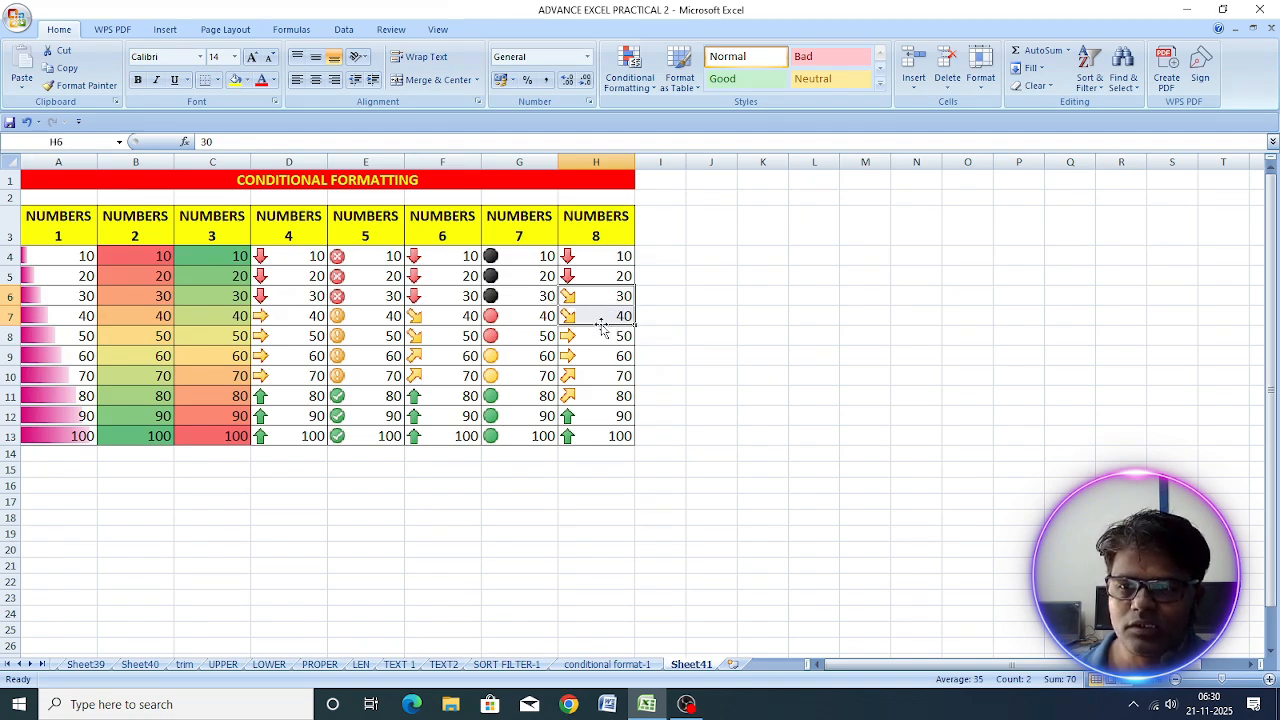
pyautogui.moveTo(588, 335); pyautogui.dragTo(594, 357)
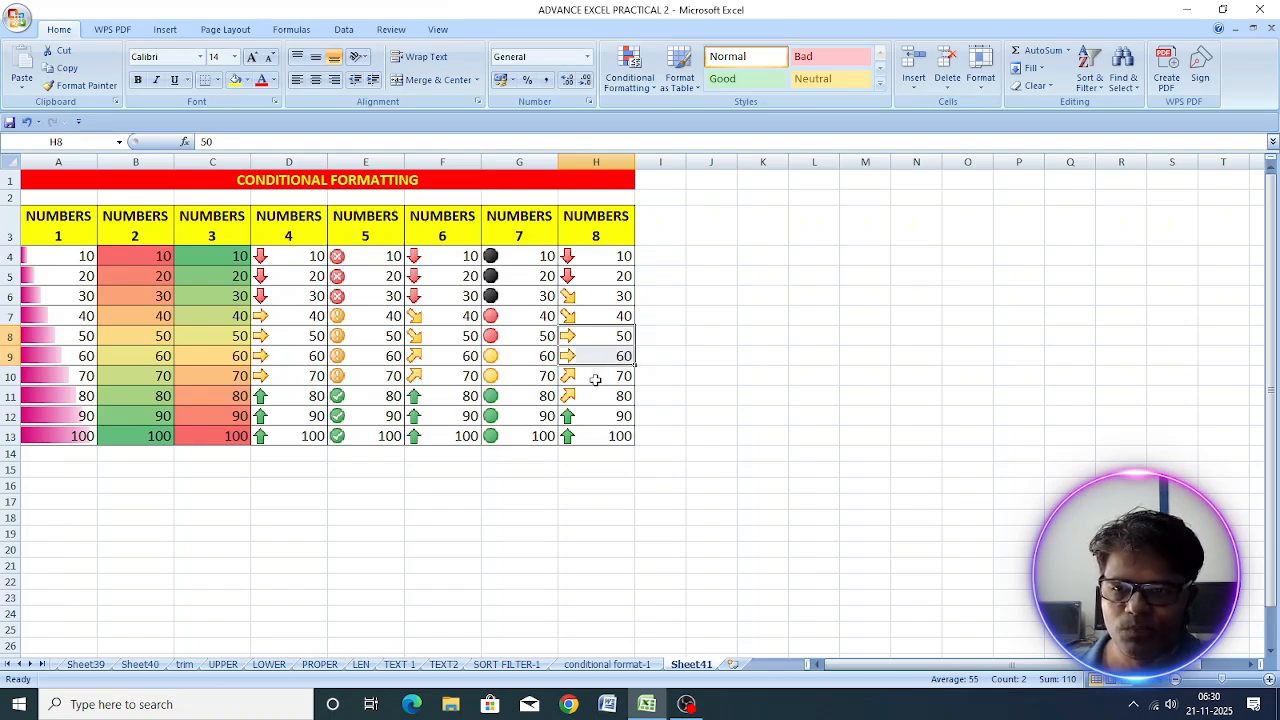
pyautogui.moveTo(595, 379); pyautogui.dragTo(589, 402)
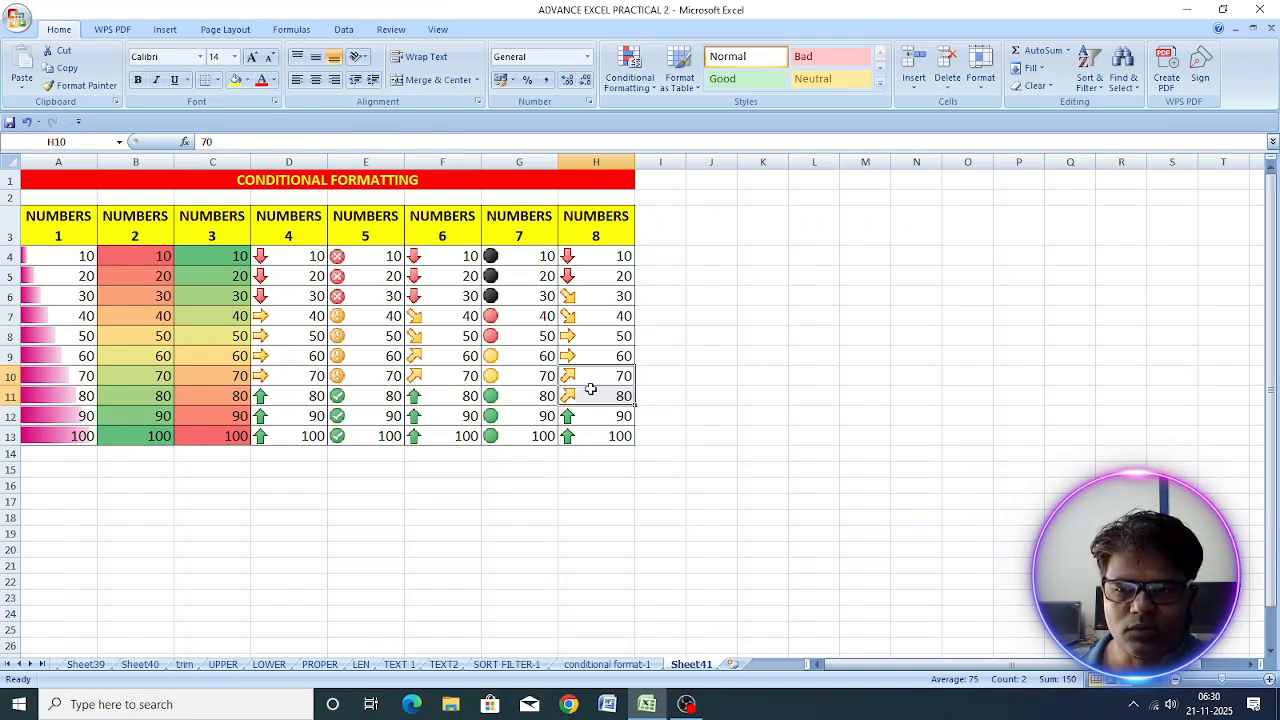
pyautogui.moveTo(591, 416); pyautogui.dragTo(596, 433)
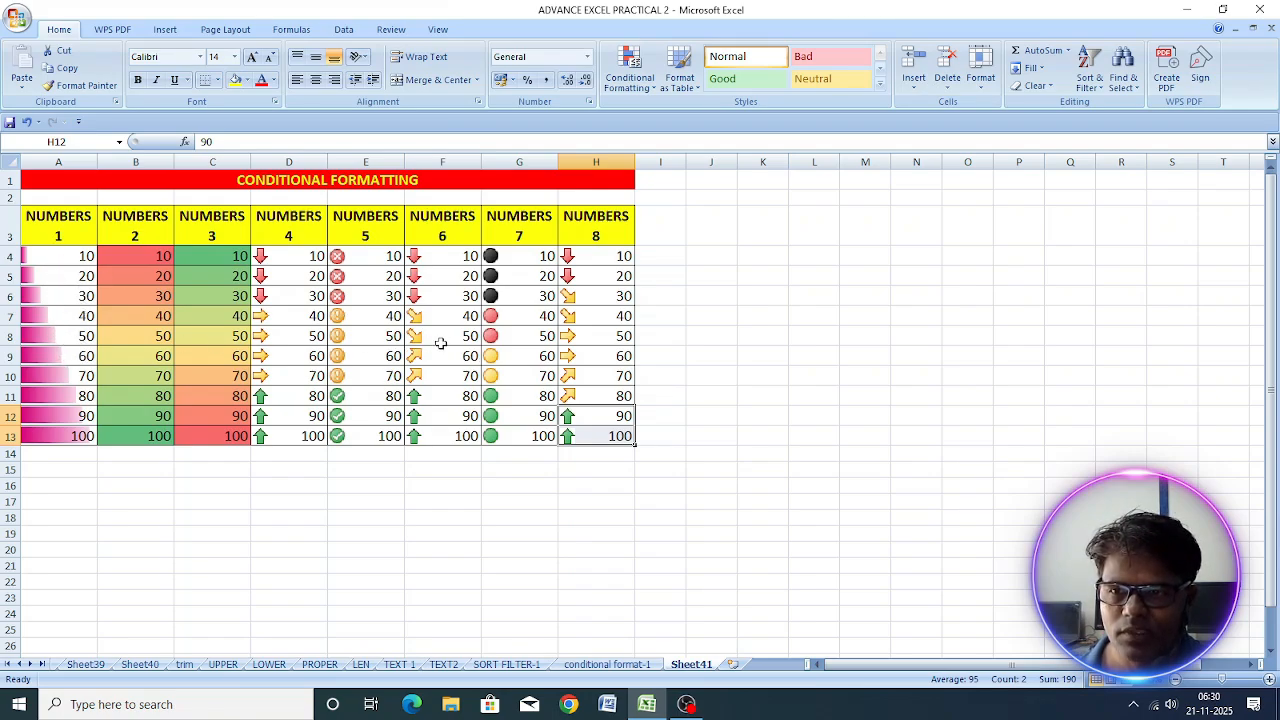
# Step: Clear all conditional formatting rules from the entire sheet
pyautogui.click(34, 262)
pyautogui.moveTo(34, 262); pyautogui.dragTo(592, 443)
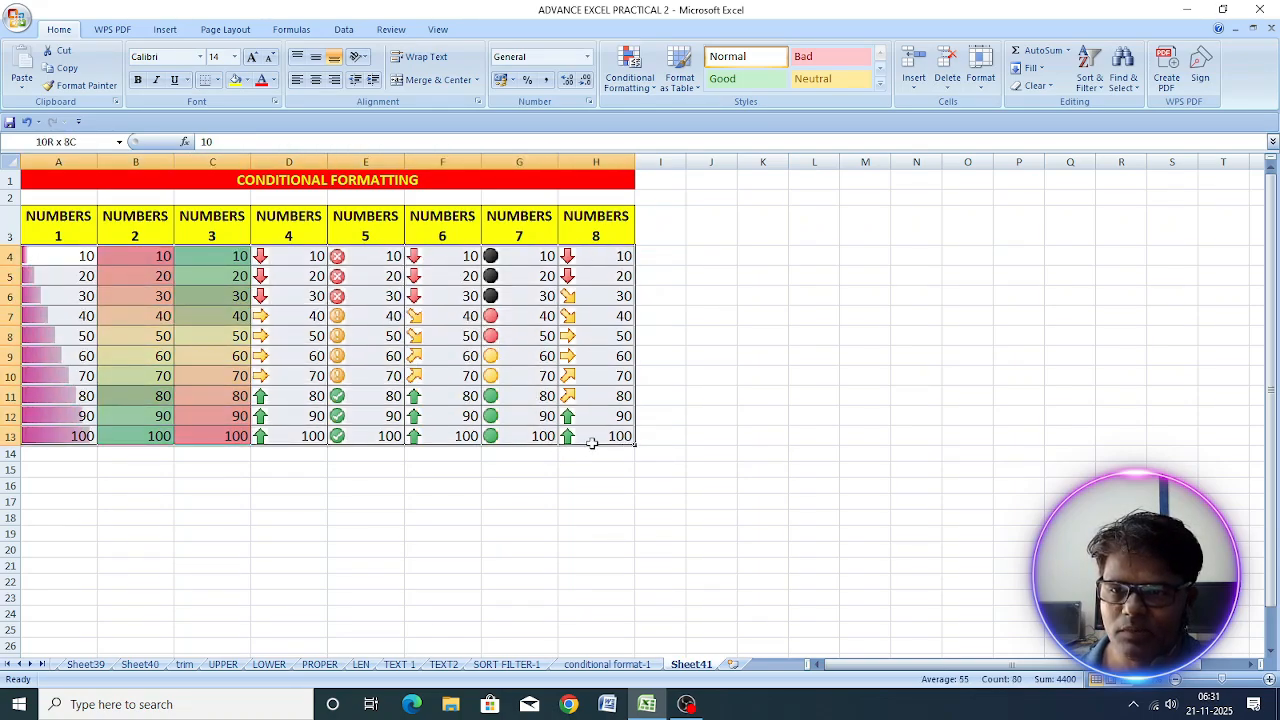
pyautogui.click(628, 88)
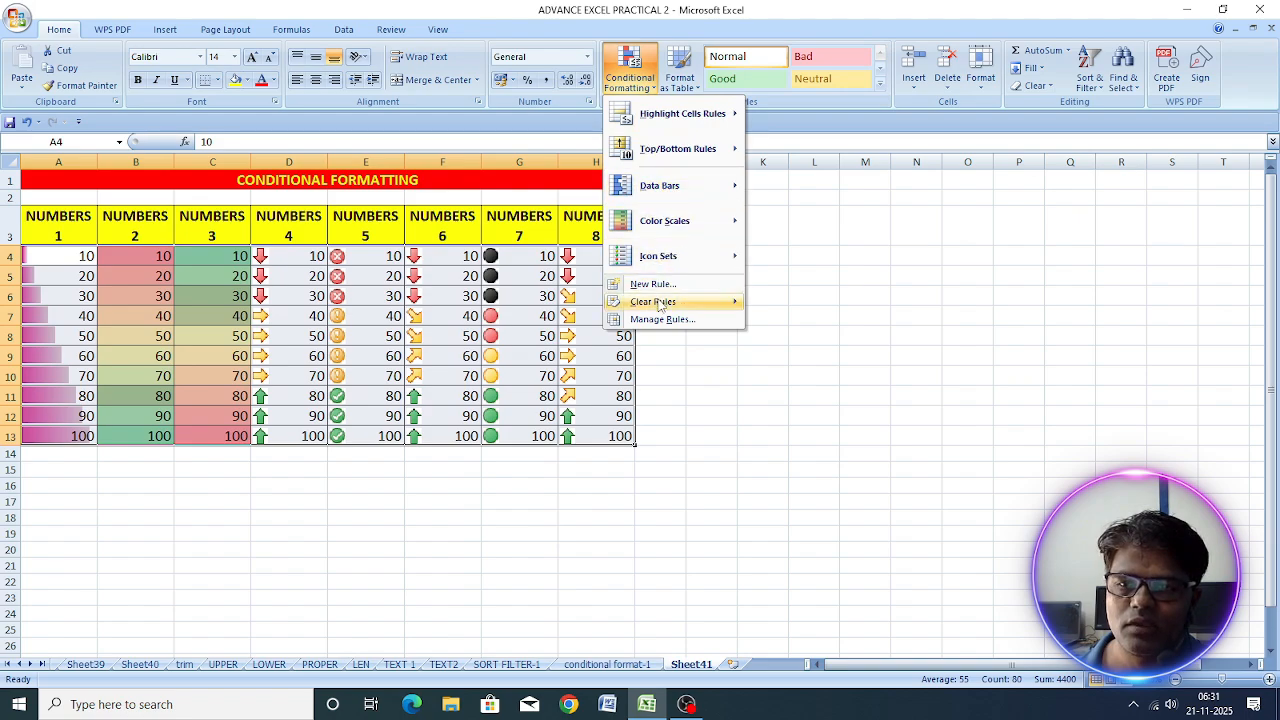
pyautogui.moveTo(660, 302)
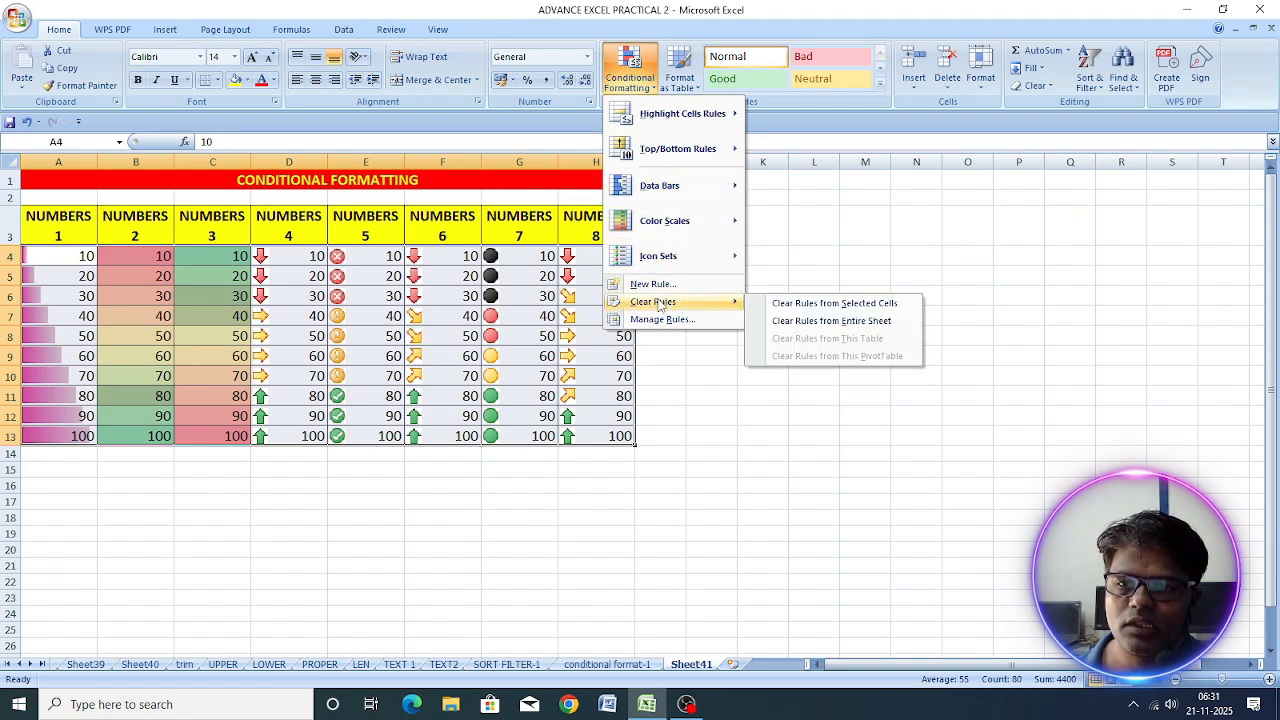
pyautogui.click(873, 324)
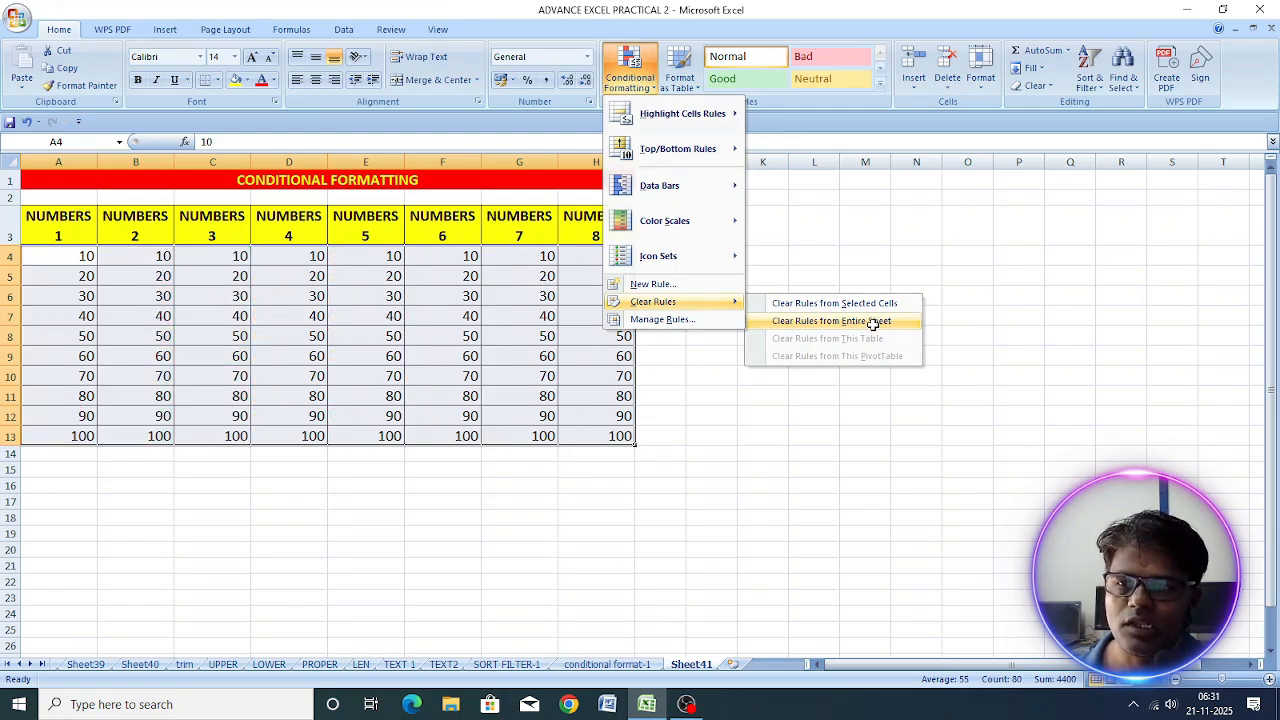
pyautogui.click(539, 317)
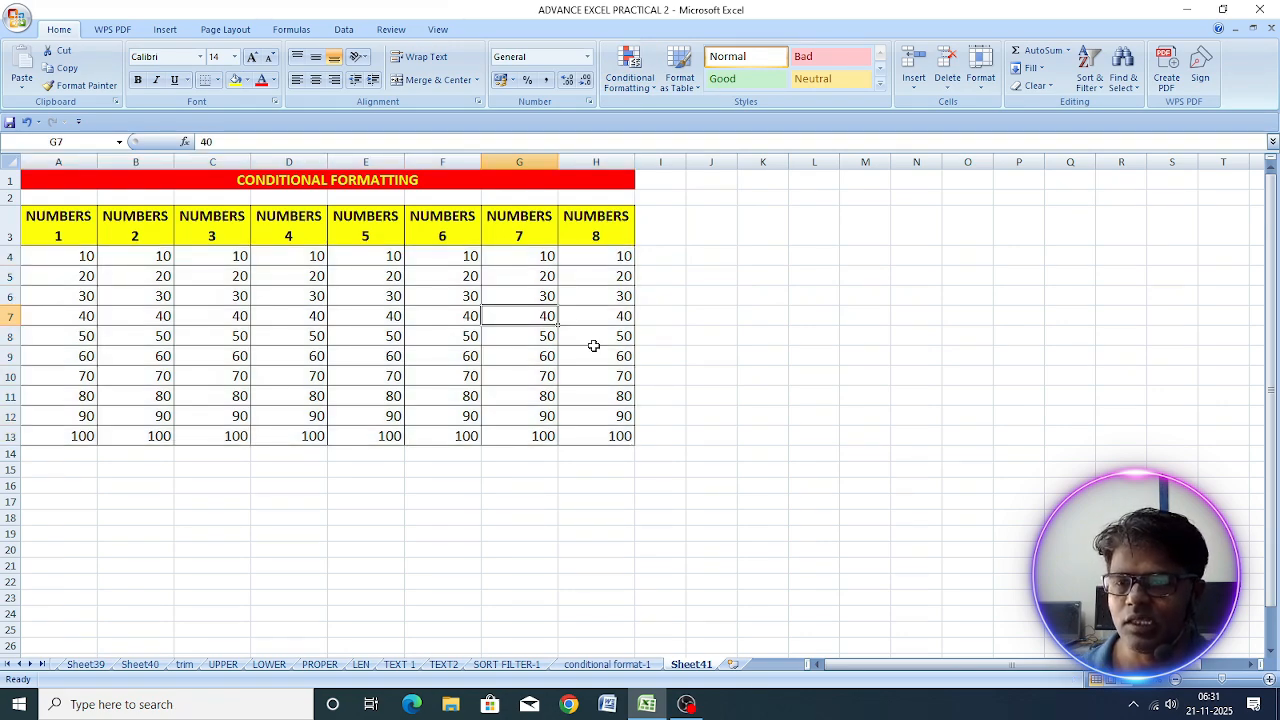